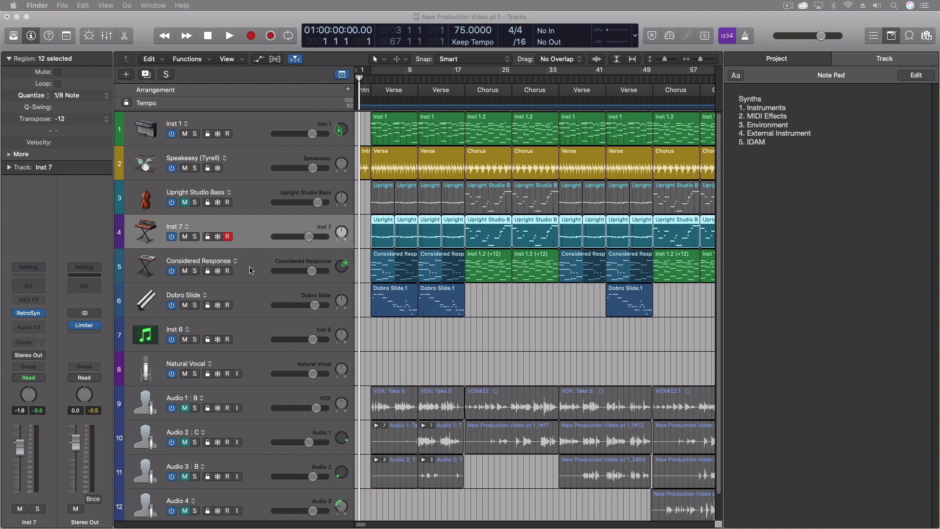
# - Bring Logic Pro X forward and select the Inst 6 track (track 7)
pyautogui.click(247, 328)
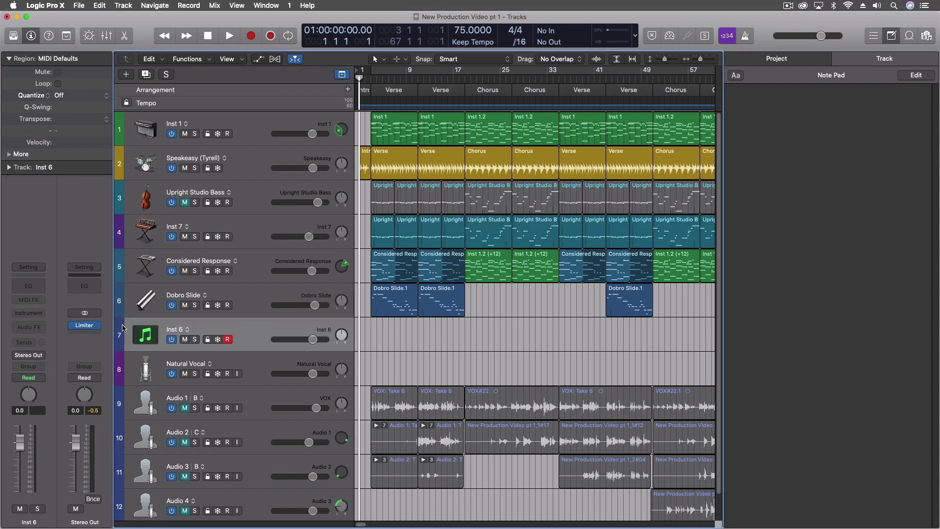
# - Load Alchemy in stereo on Inst 6 and show its ADVANCED synth controls
pyautogui.click(37, 327)
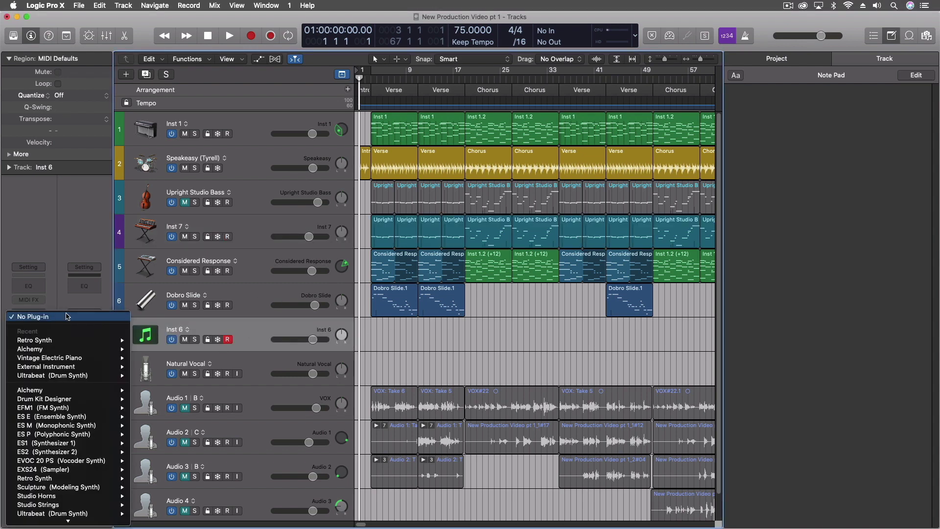
pyautogui.moveTo(69, 345)
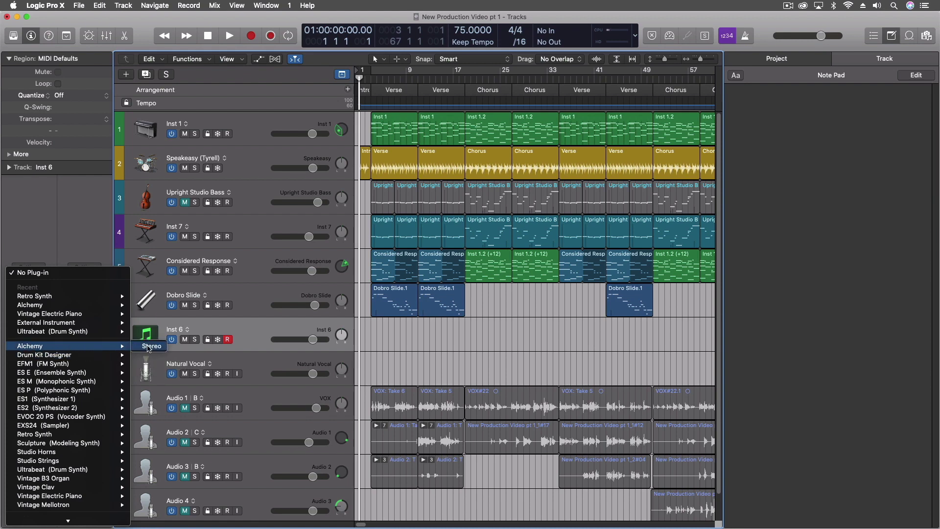
pyautogui.click(147, 348)
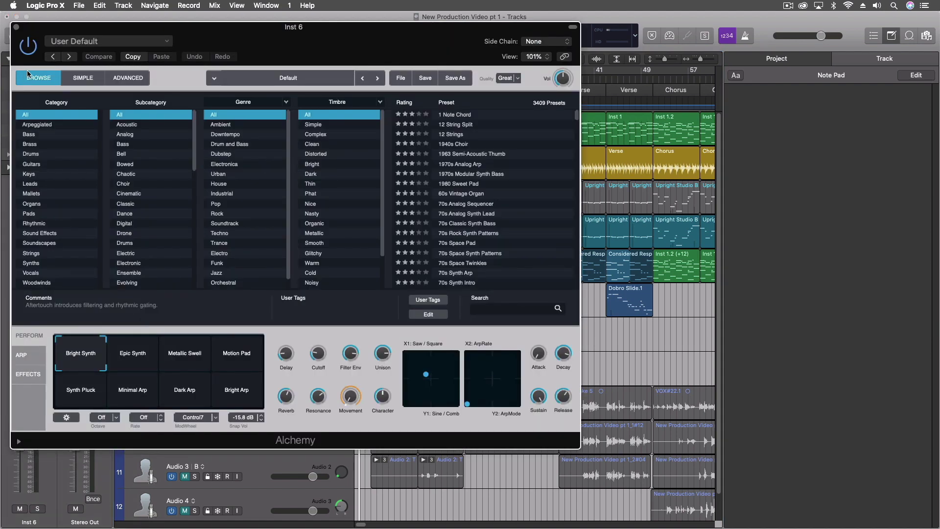
pyautogui.click(130, 77)
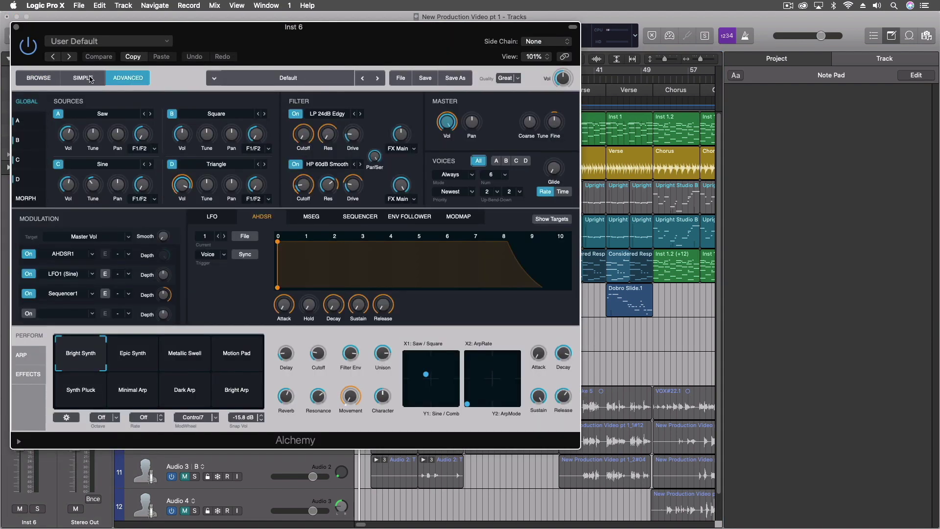
# - Open Source A's Import Audio sample browser in Alchemy, then close it
pyautogui.click(108, 113)
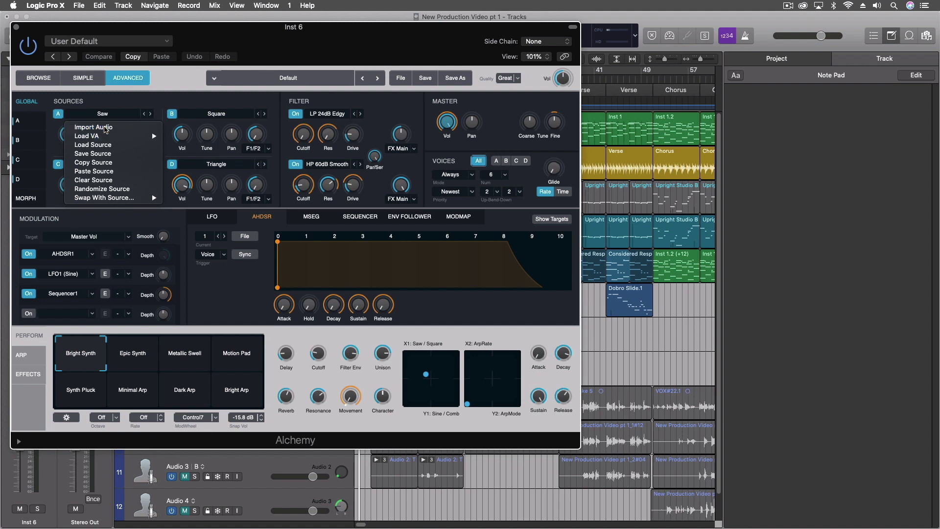
pyautogui.click(105, 128)
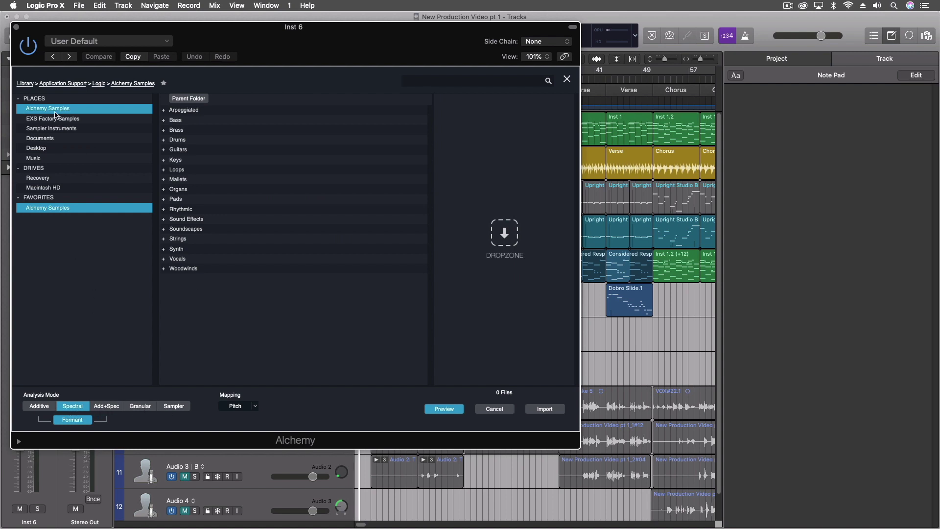
pyautogui.click(567, 80)
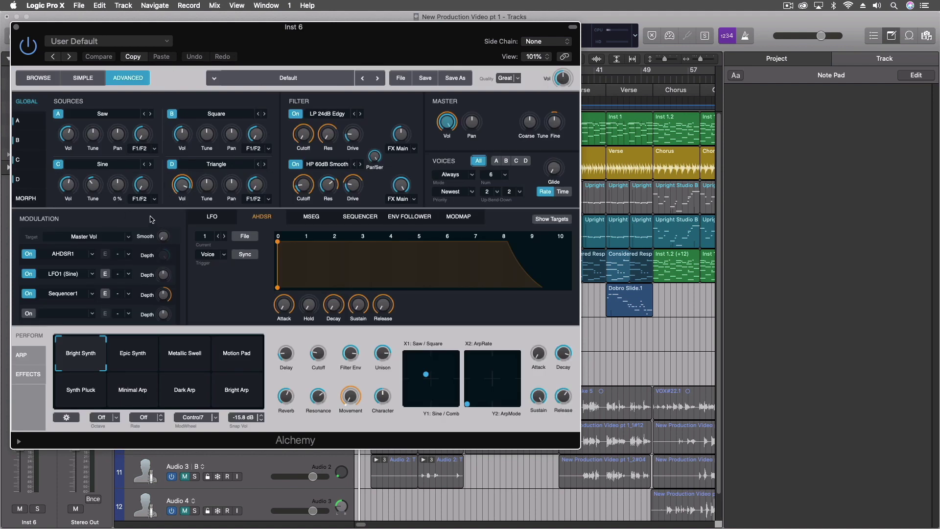
# - View the MORPH pad and GLOBAL controls, go back to BROWSE, and close Alchemy
pyautogui.click(30, 198)
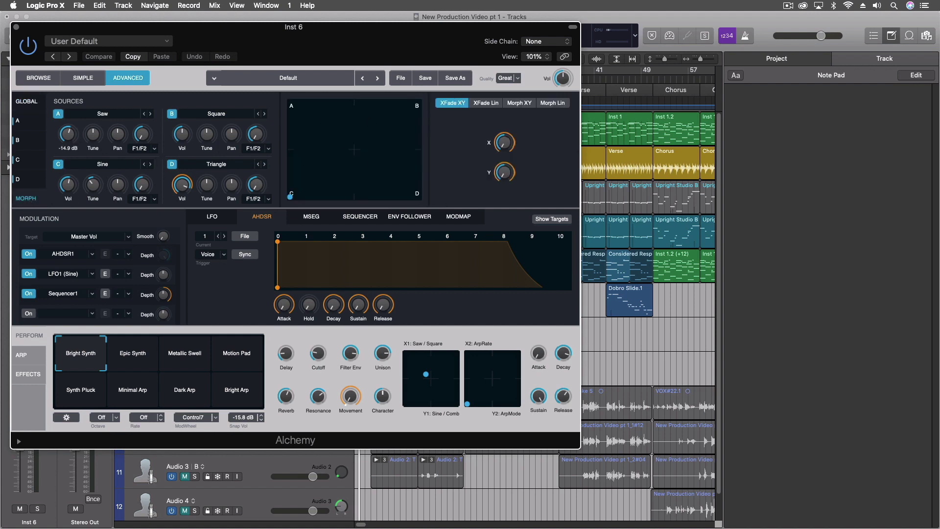
pyautogui.click(34, 102)
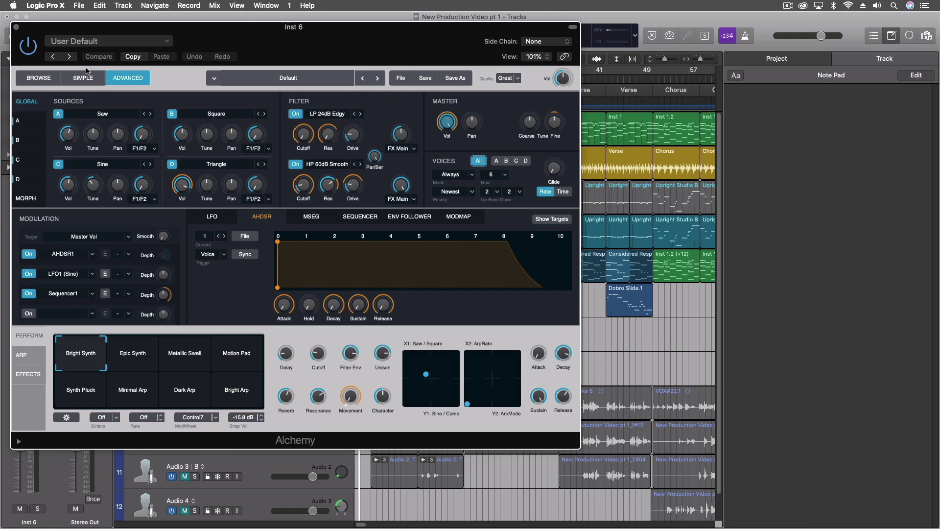
pyautogui.click(40, 79)
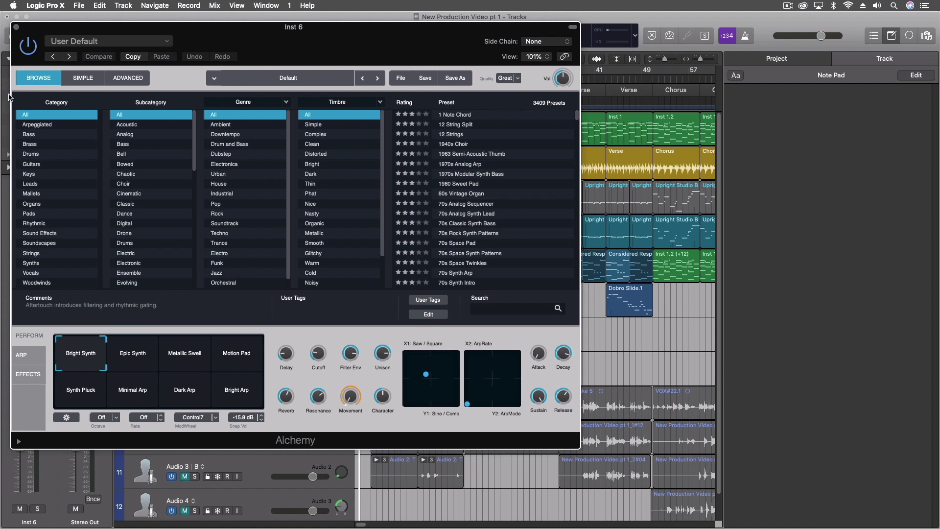
pyautogui.click(17, 28)
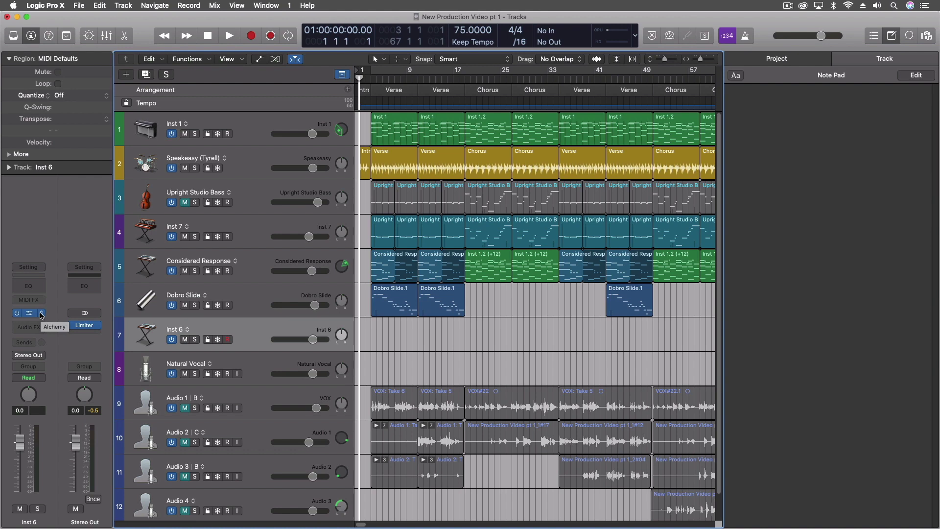
# - Load Sculpture in stereo on Inst 6, enlarging and repositioning its window
pyautogui.click(42, 314)
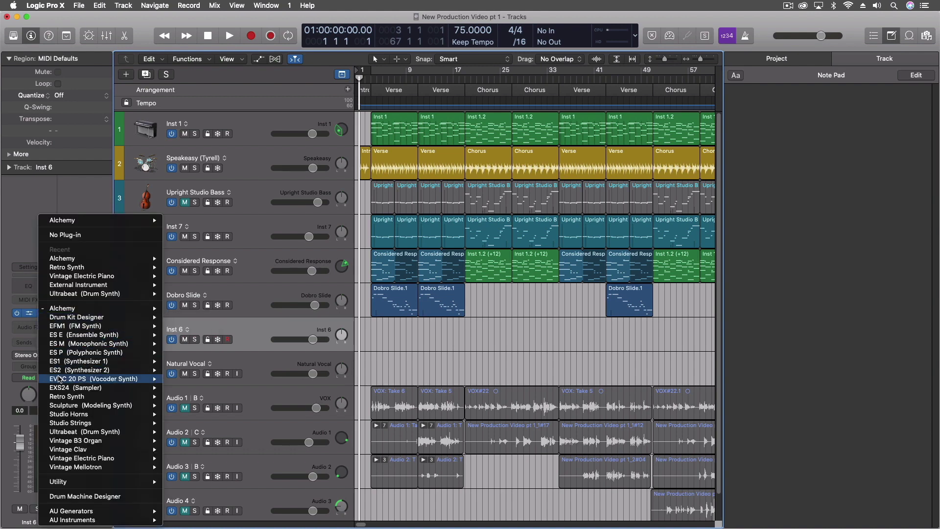
pyautogui.moveTo(111, 406)
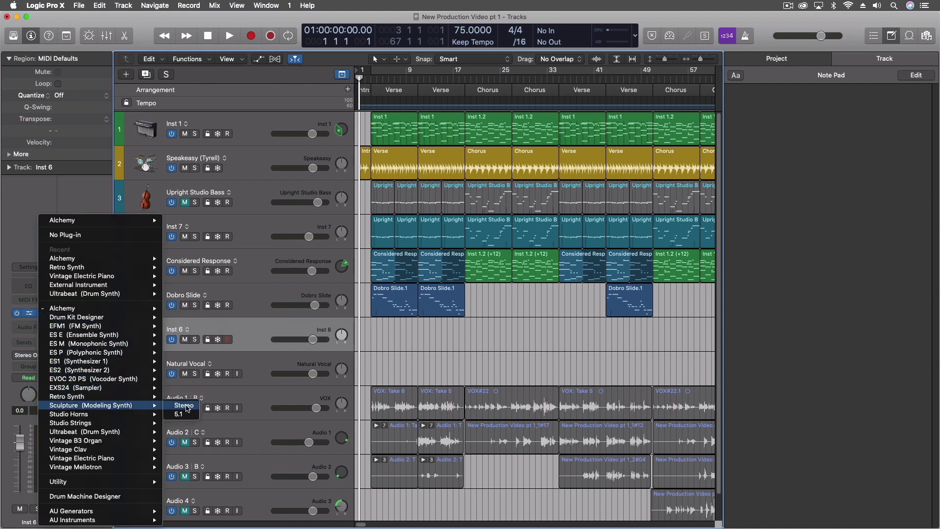
pyautogui.click(188, 406)
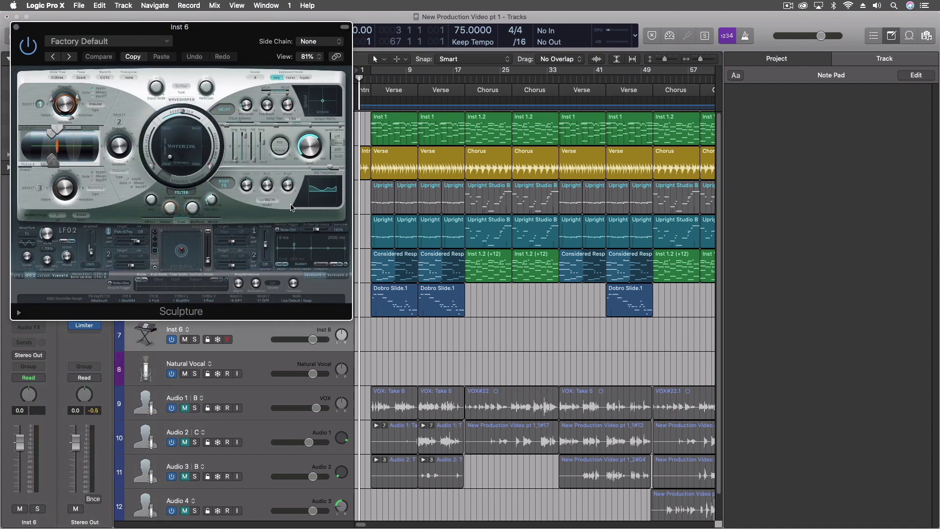
pyautogui.moveTo(351, 319)
pyautogui.mouseDown()
pyautogui.moveTo(484, 426)
pyautogui.moveTo(553, 466)
pyautogui.mouseUp()
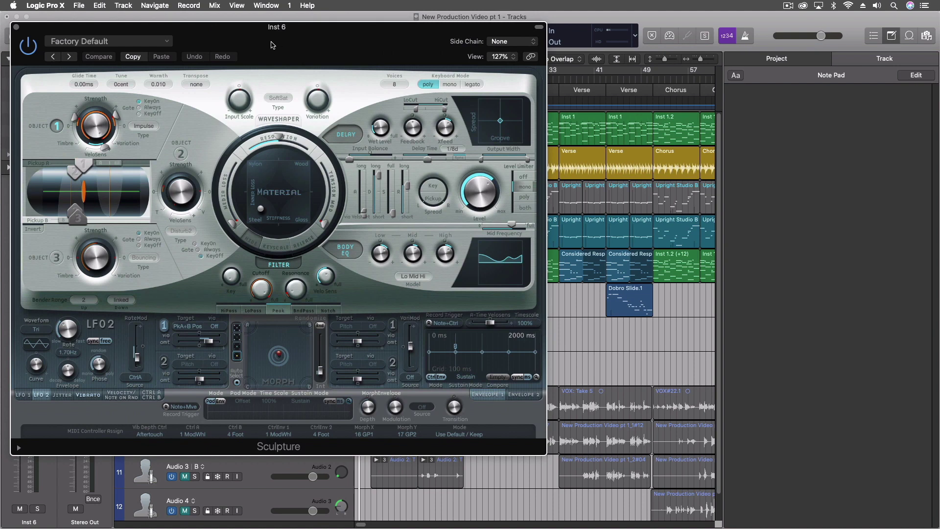
pyautogui.moveTo(277, 45)
pyautogui.mouseDown()
pyautogui.moveTo(423, 51)
pyautogui.moveTo(493, 69)
pyautogui.moveTo(490, 79)
pyautogui.mouseUp()
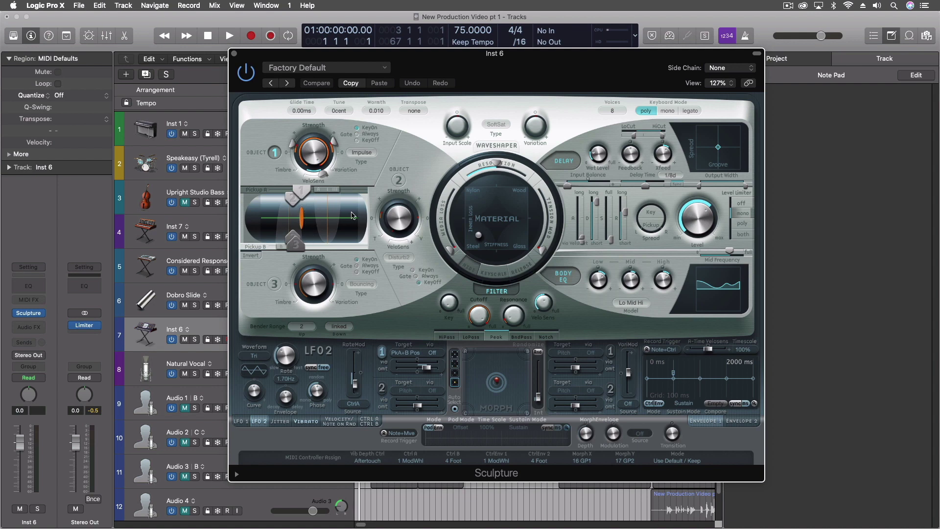
# - Play C3 and C5 notes, then slide pickups B and A along the string
pyautogui.press('a')
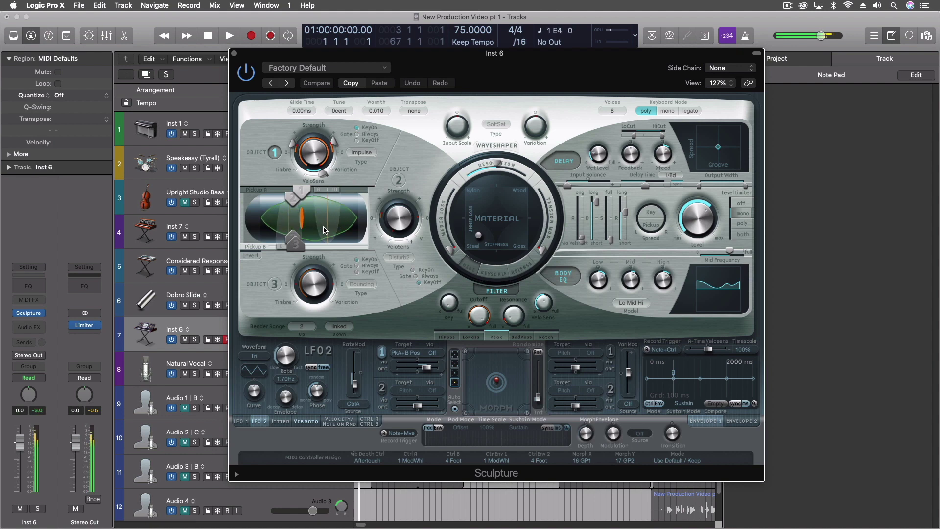
pyautogui.press('x')
pyautogui.press('x')
pyautogui.press('a')
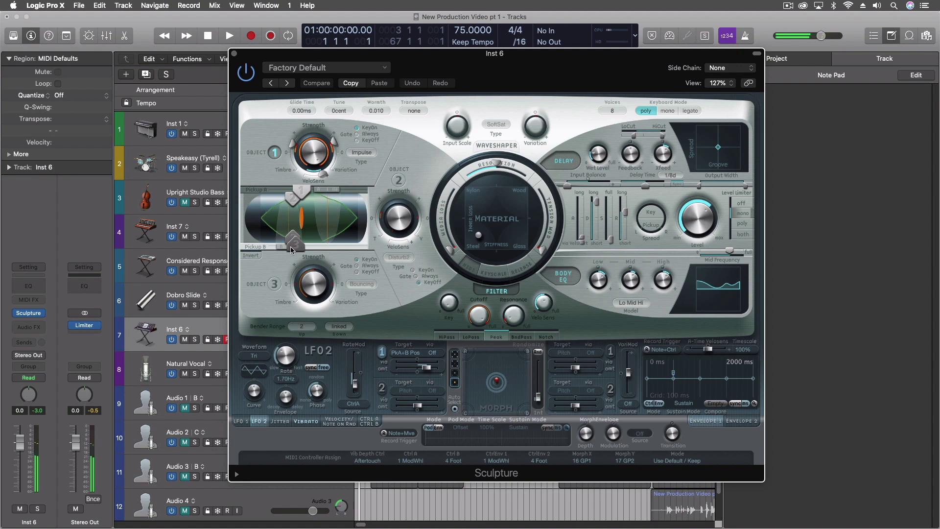
pyautogui.moveTo(294, 243)
pyautogui.mouseDown()
pyautogui.moveTo(320, 244)
pyautogui.moveTo(303, 245)
pyautogui.mouseUp()
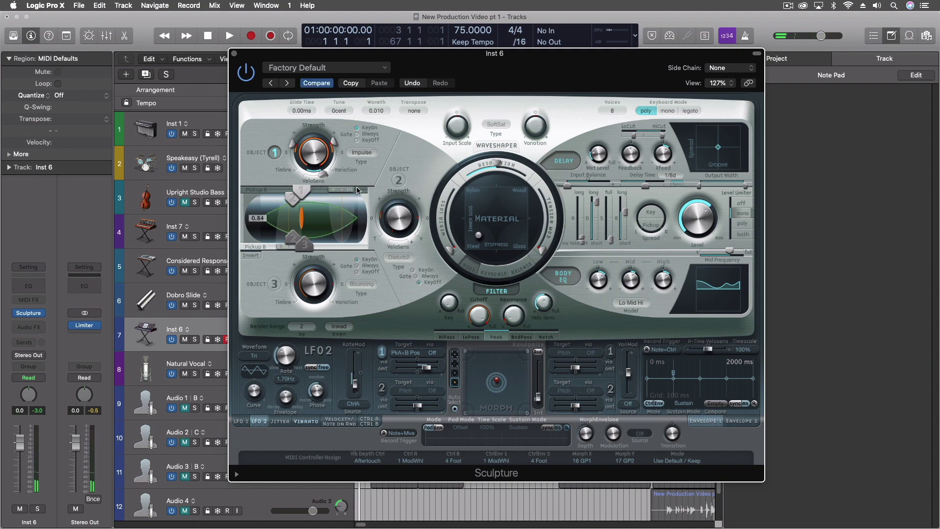
pyautogui.moveTo(357, 190)
pyautogui.mouseDown()
pyautogui.moveTo(264, 191)
pyautogui.moveTo(341, 196)
pyautogui.moveTo(273, 203)
pyautogui.mouseUp()
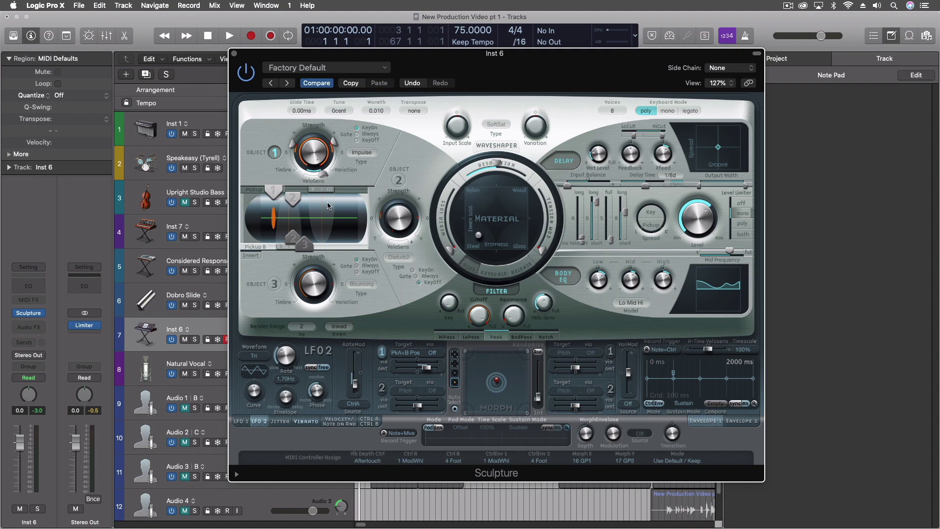
# - Set Sculpture's Body EQ model to Ukulele 1 and move the window higher
pyautogui.click(632, 303)
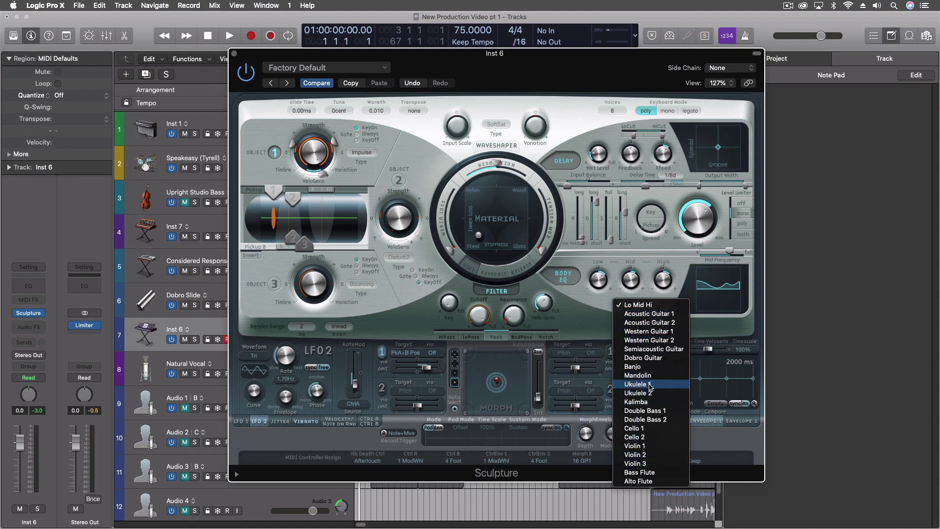
pyautogui.click(650, 386)
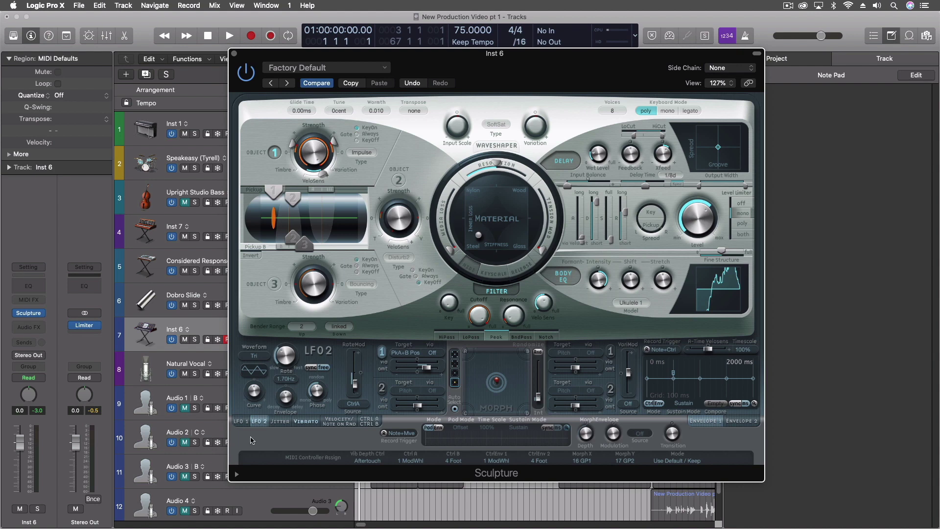
pyautogui.moveTo(409, 53); pyautogui.dragTo(411, 21)
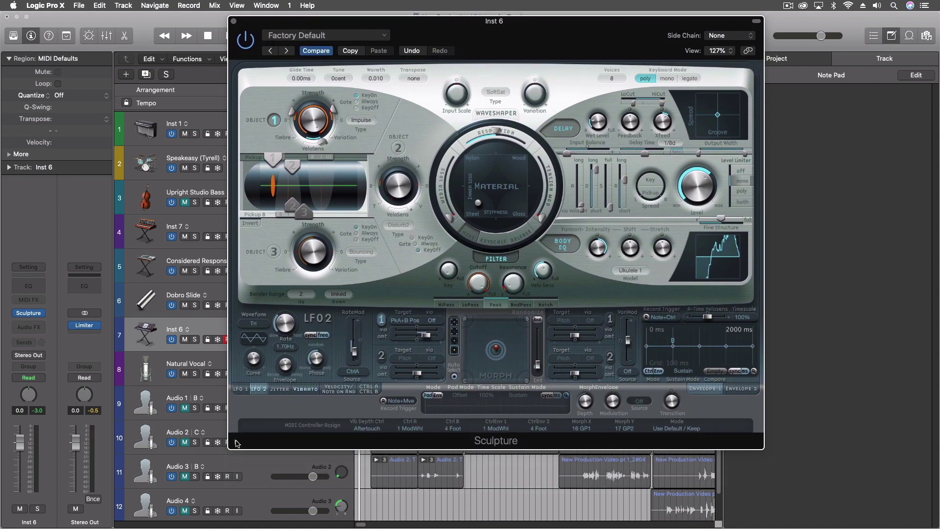
# - Show Sculpture's extended parameters and leave Render Mode at Basic for now
pyautogui.click(235, 443)
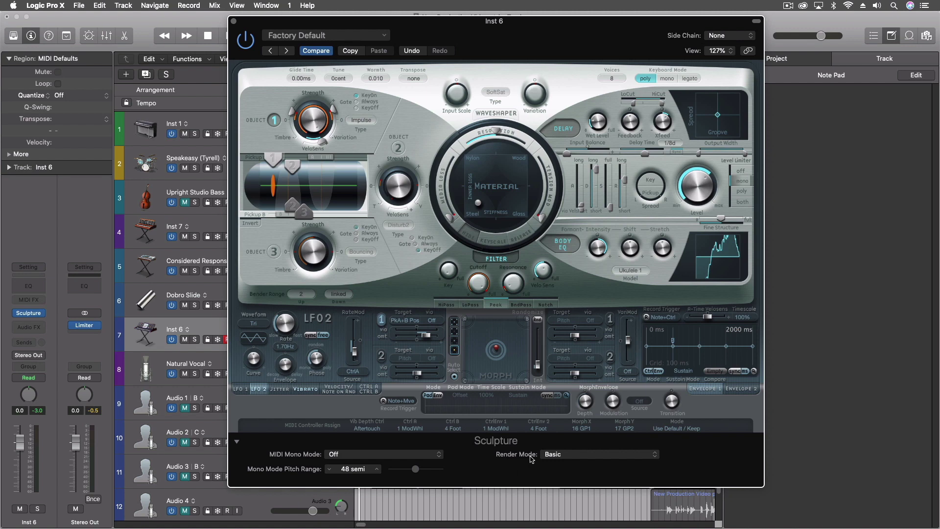
pyautogui.click(577, 455)
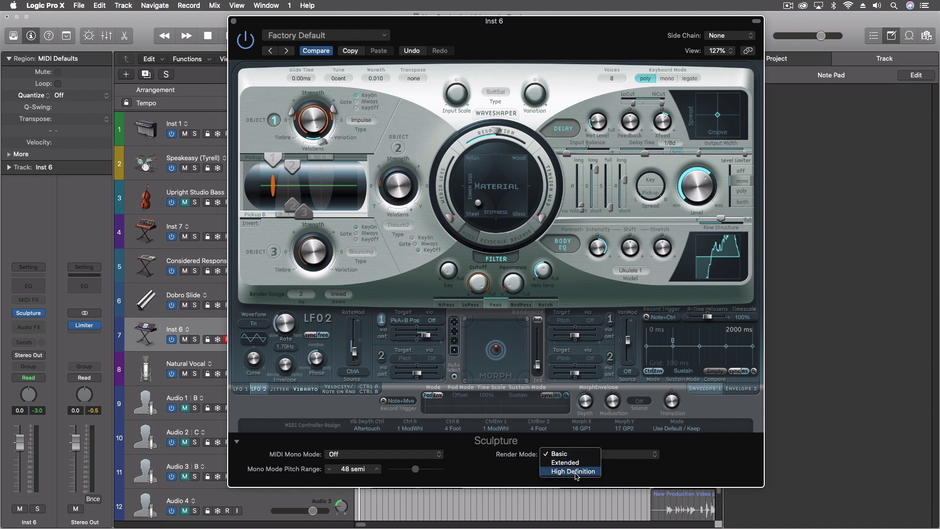
pyautogui.click(547, 455)
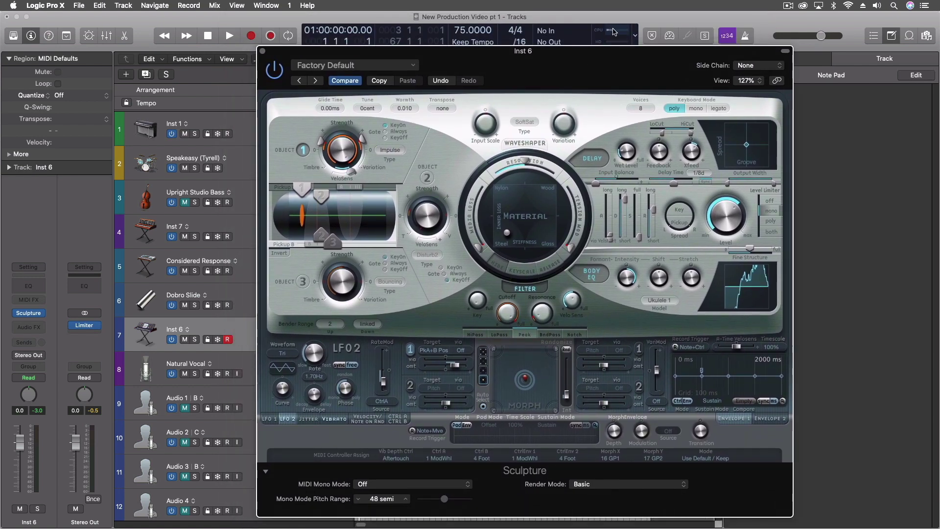
# - With the Performance Meter watching CPU load, set Render Mode to High Definition
pyautogui.click(613, 32)
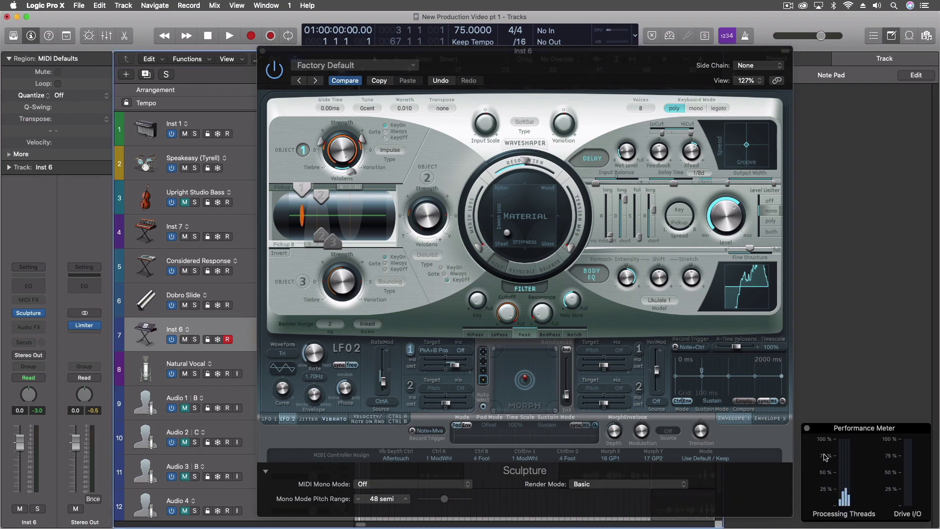
pyautogui.moveTo(863, 435); pyautogui.dragTo(118, 101)
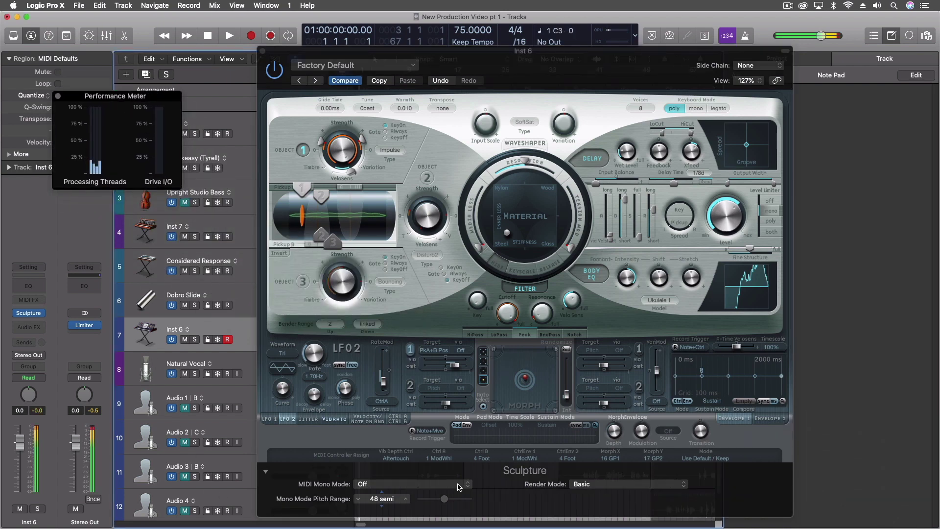
pyautogui.click(596, 487)
pyautogui.click(632, 499)
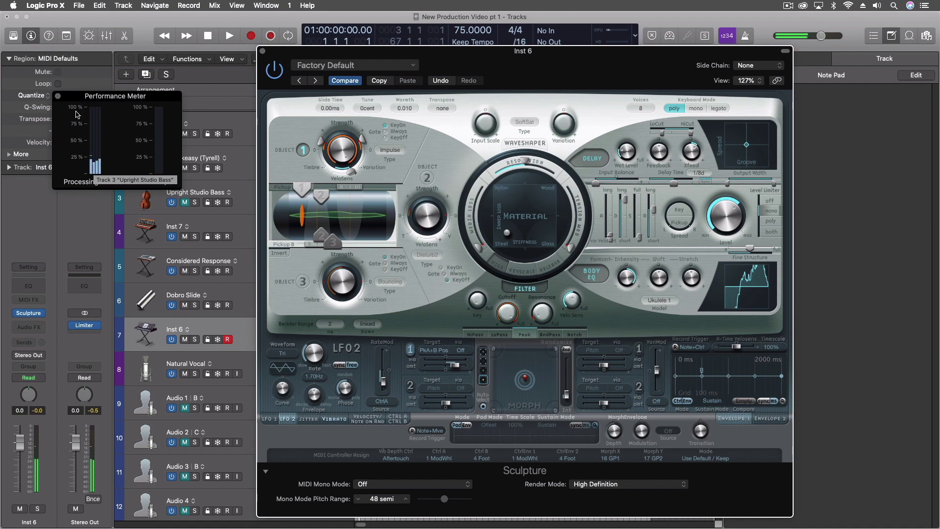
pyautogui.click(58, 96)
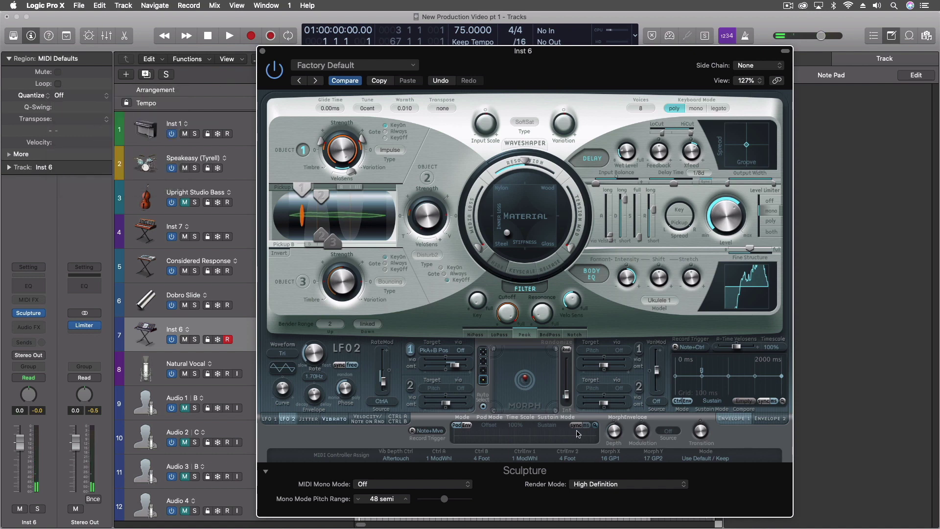
pyautogui.click(597, 485)
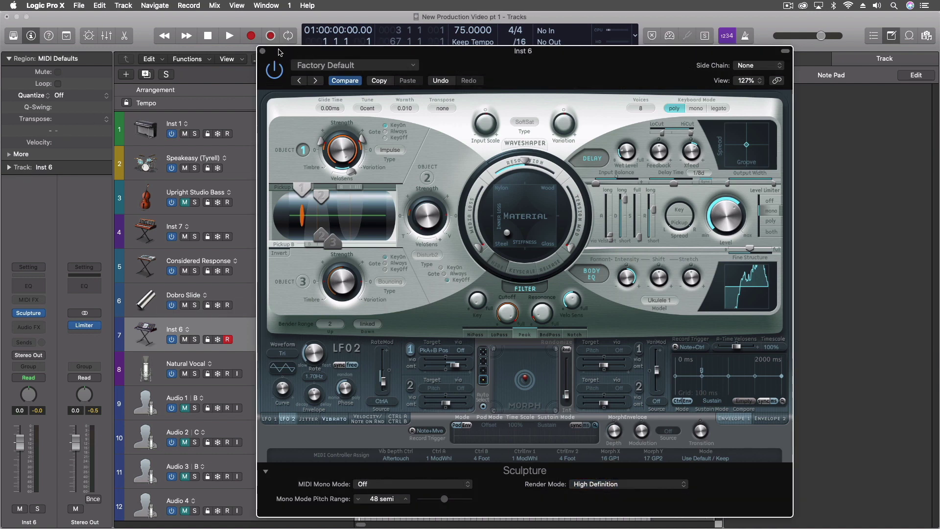
# - Close Sculpture and load Alchemy in stereo on Inst 6 instead
pyautogui.click(261, 50)
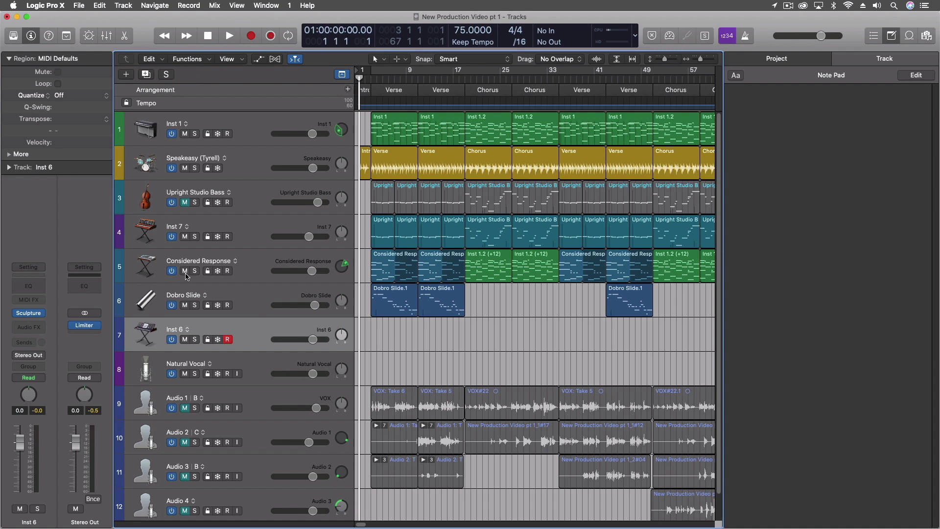
pyautogui.click(45, 315)
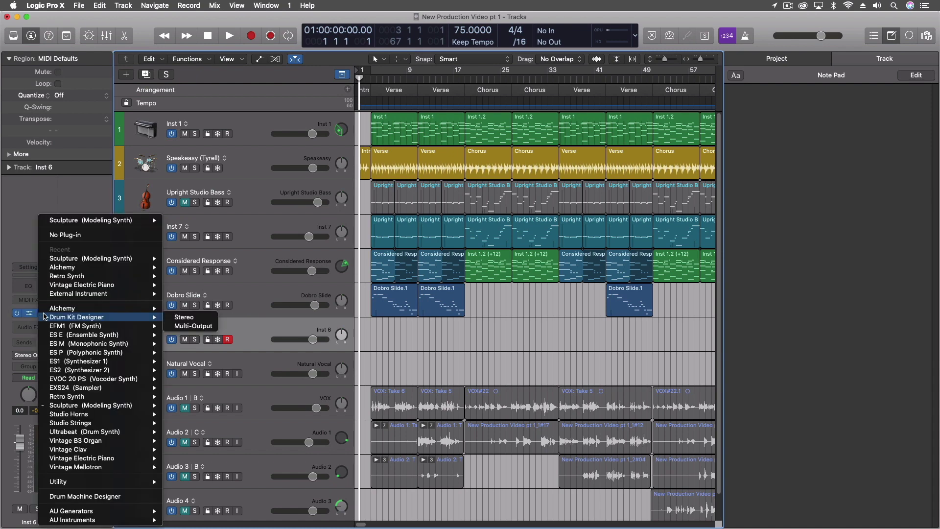
pyautogui.click(89, 307)
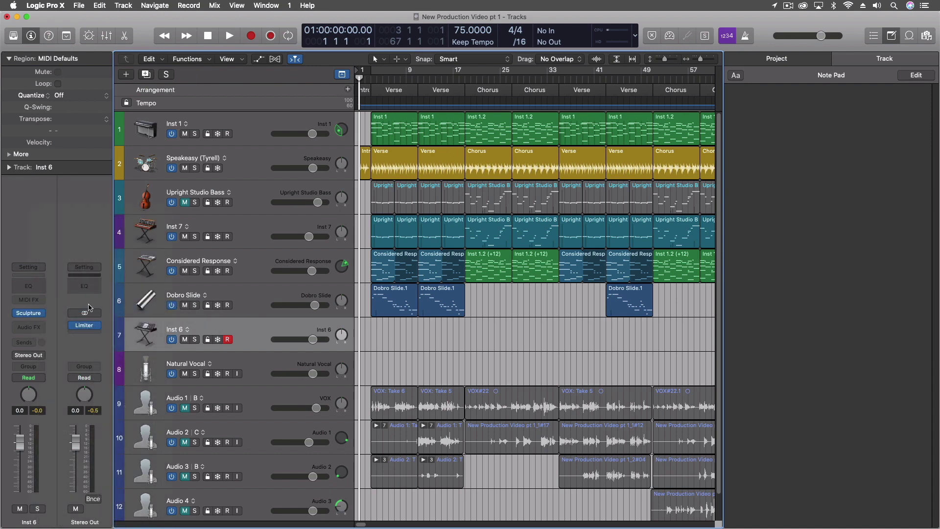
pyautogui.click(46, 313)
pyautogui.moveTo(141, 313)
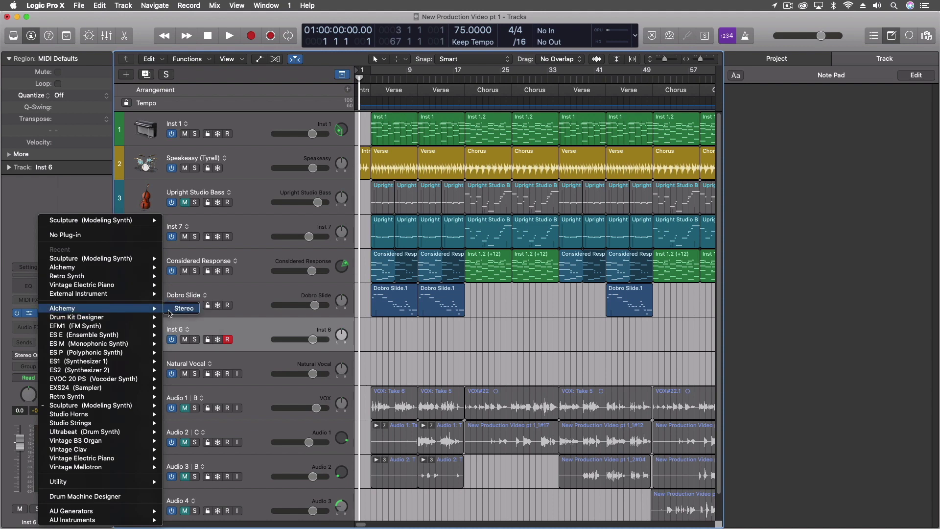
pyautogui.click(181, 313)
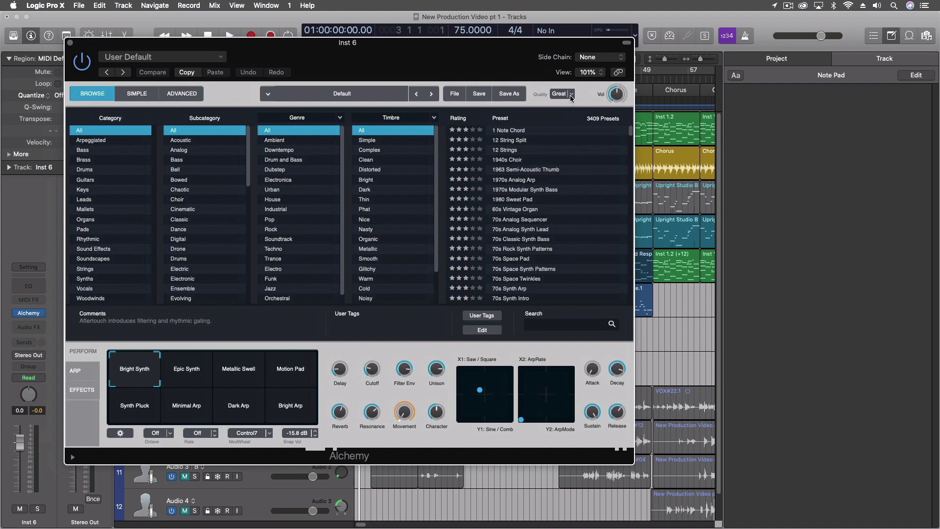
# - Leave Alchemy's quality at Great and place the Performance Meter on the right
pyautogui.click(571, 94)
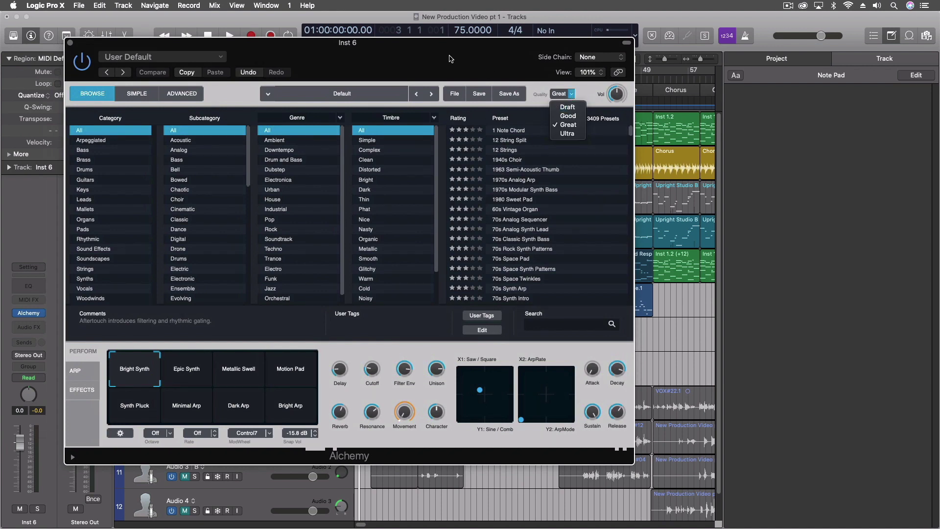
pyautogui.click(568, 124)
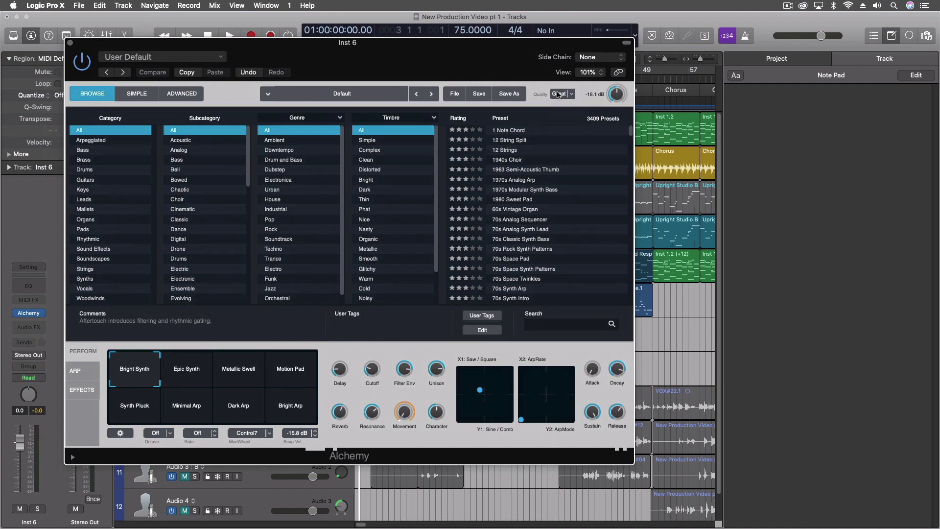
pyautogui.click(615, 30)
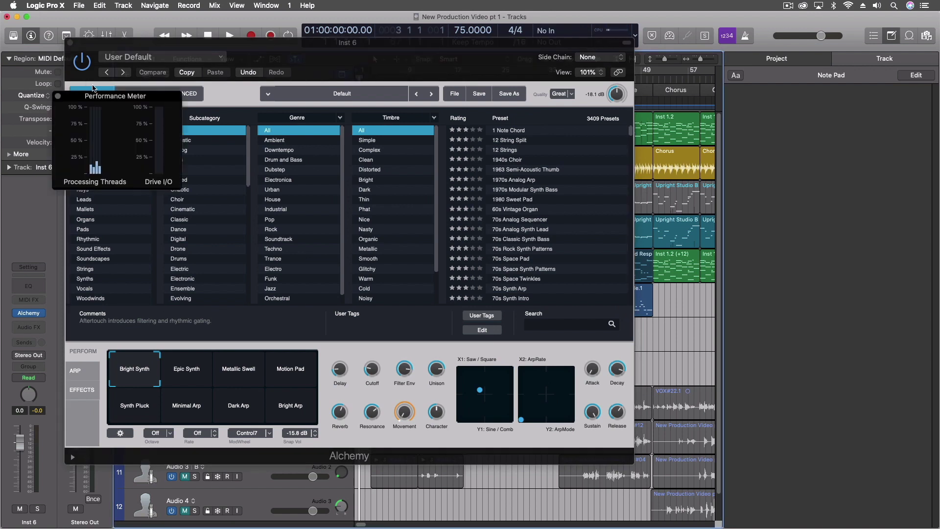
pyautogui.moveTo(94, 95); pyautogui.dragTo(820, 115)
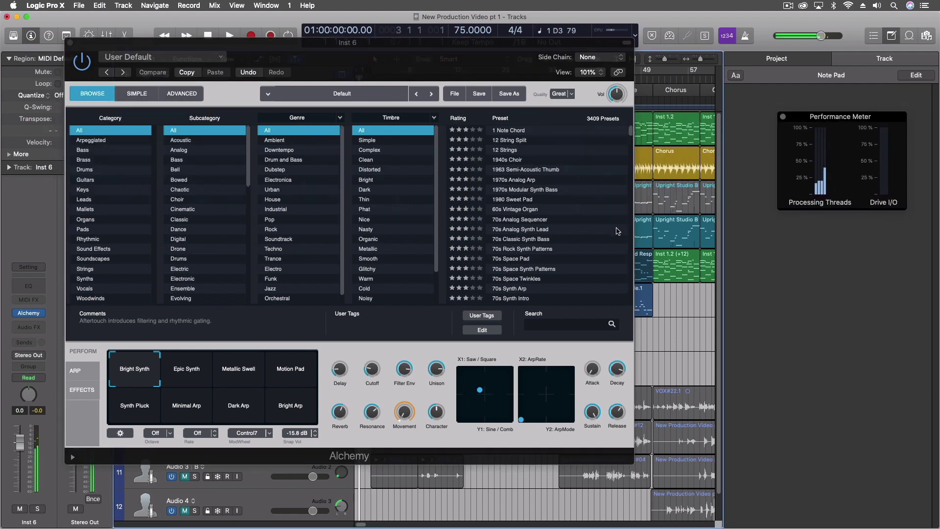
# - Compare Alchemy's CPU load at Draft, Ultra, and Draft quality again
pyautogui.click(572, 97)
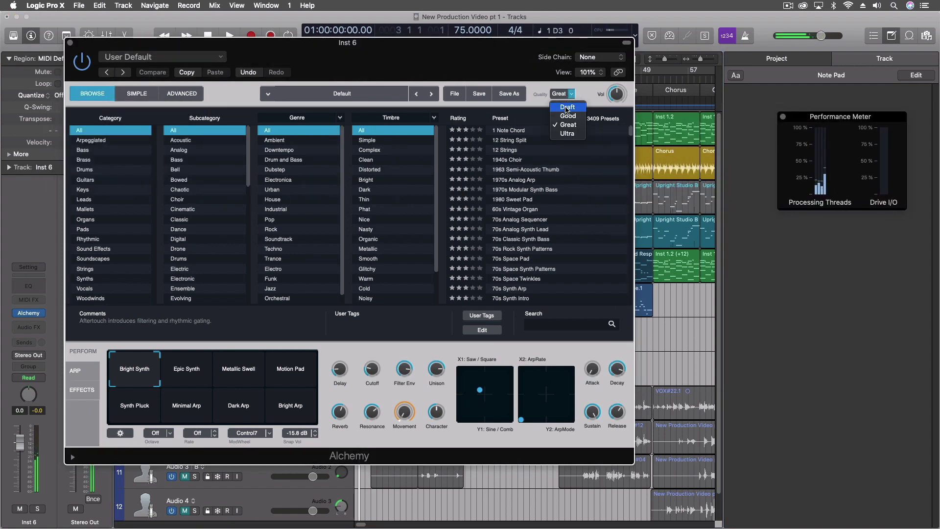
pyautogui.click(566, 110)
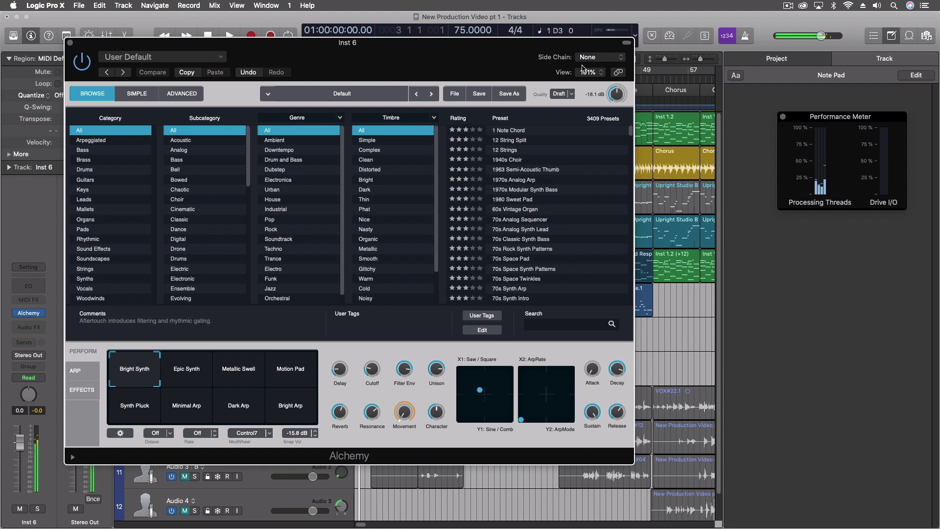
pyautogui.click(571, 94)
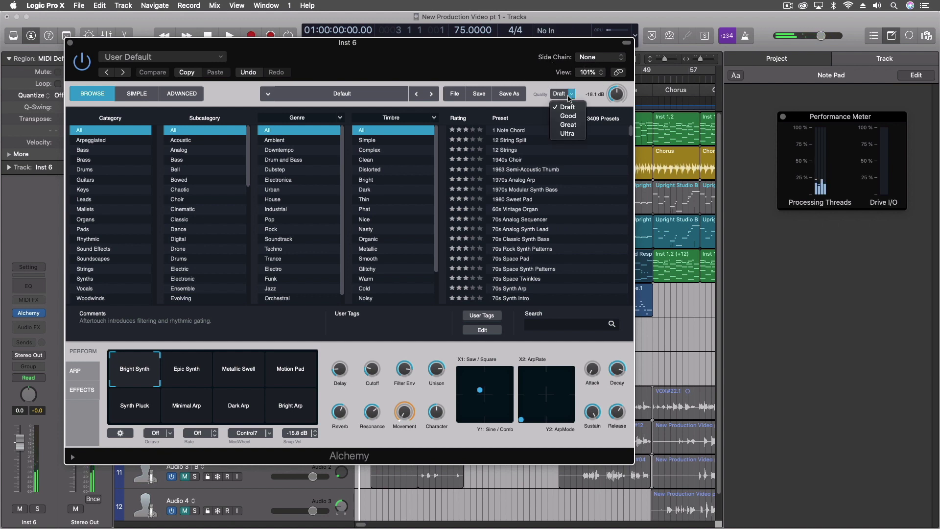
pyautogui.click(568, 134)
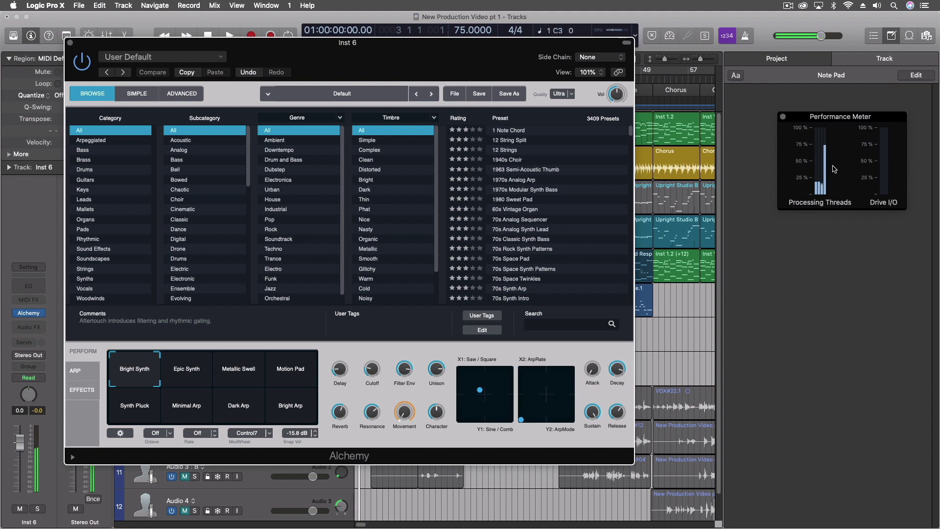
pyautogui.click(571, 93)
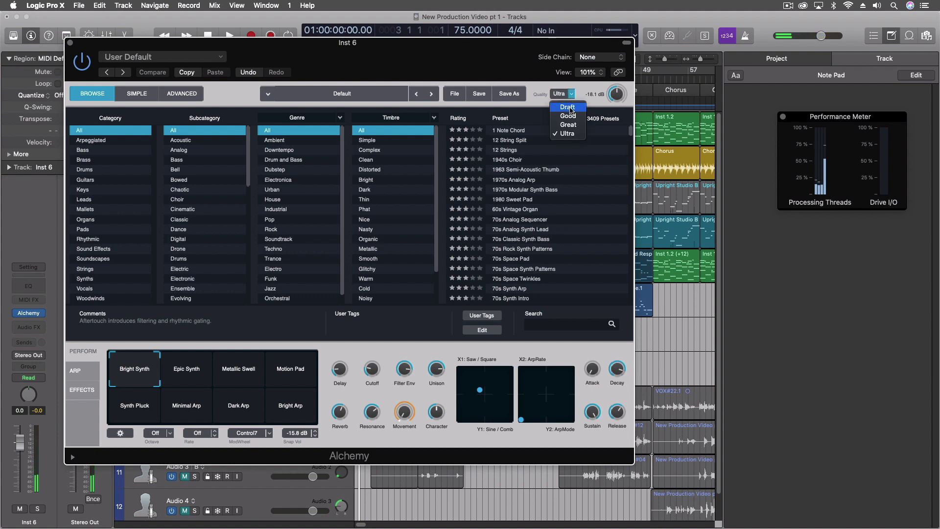
pyautogui.click(563, 109)
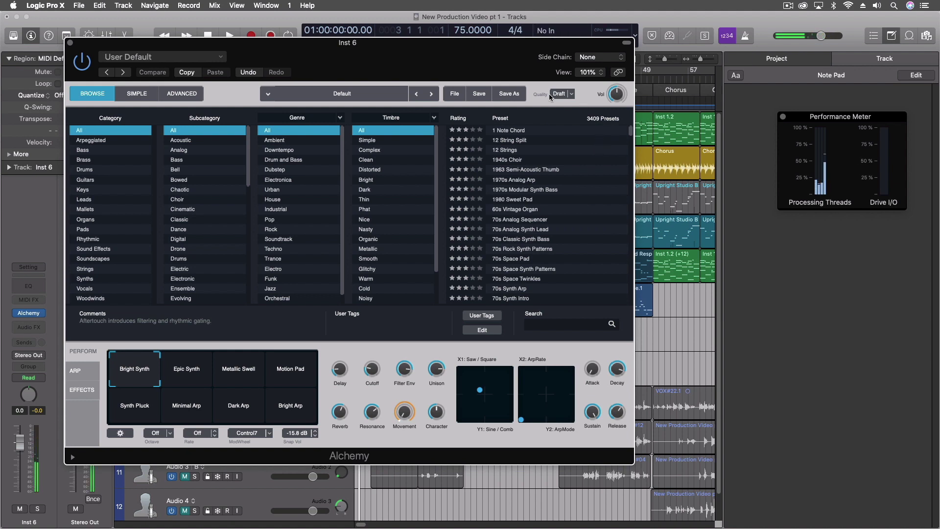
# - Set Alchemy's quality to Good and close its window
pyautogui.click(572, 95)
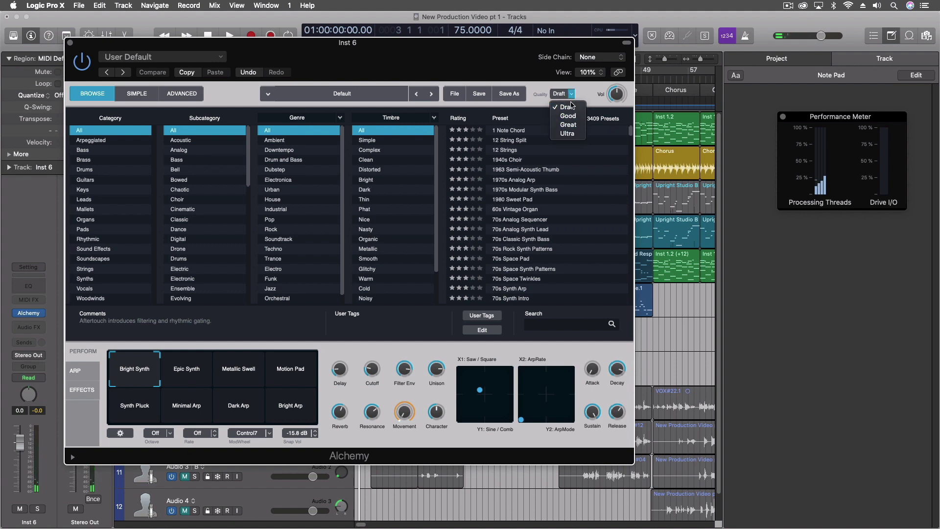
pyautogui.click(569, 116)
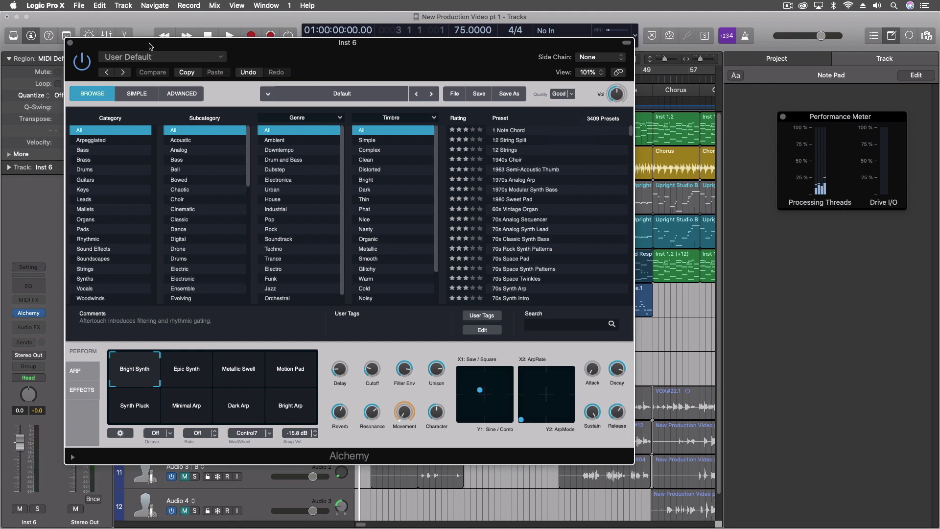
pyautogui.click(70, 45)
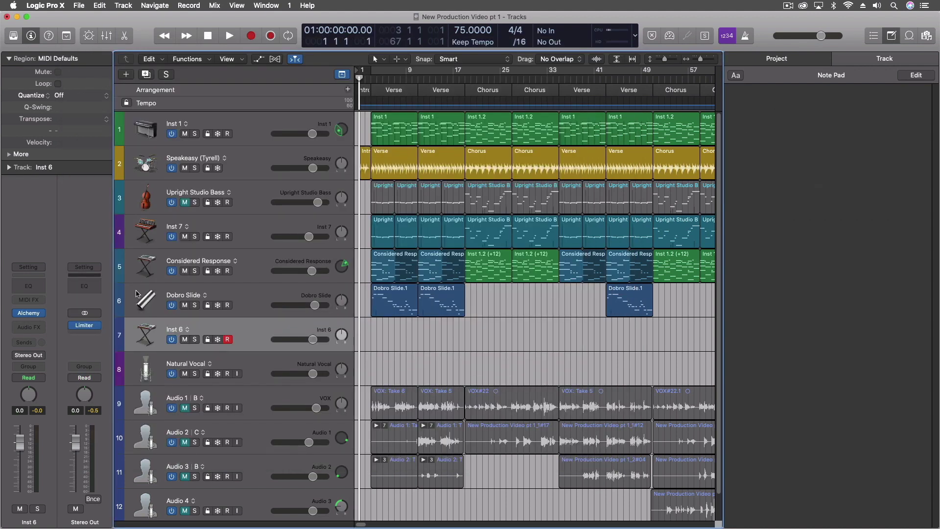
# - Load ES2 in stereo on Inst 6 and switch its router to the Vector envelope
pyautogui.moveTo(40, 317)
pyautogui.click(41, 315)
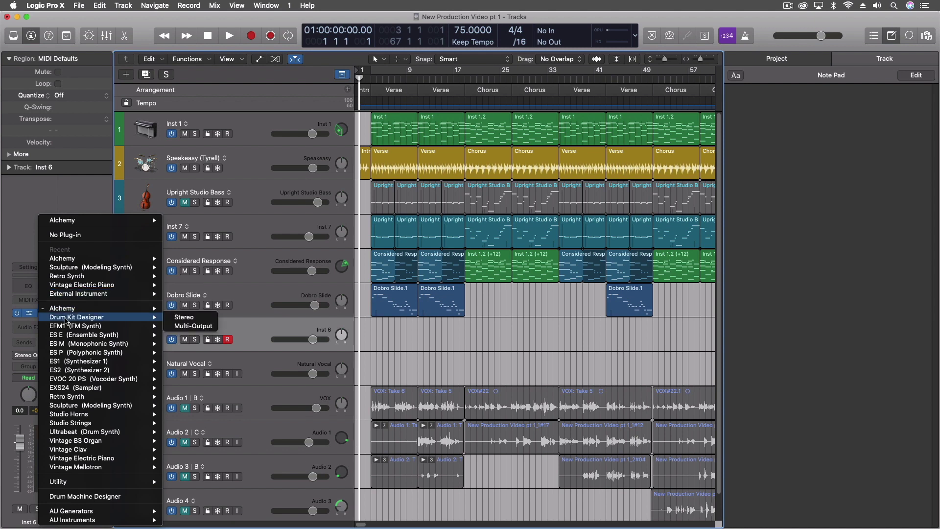
pyautogui.moveTo(75, 371)
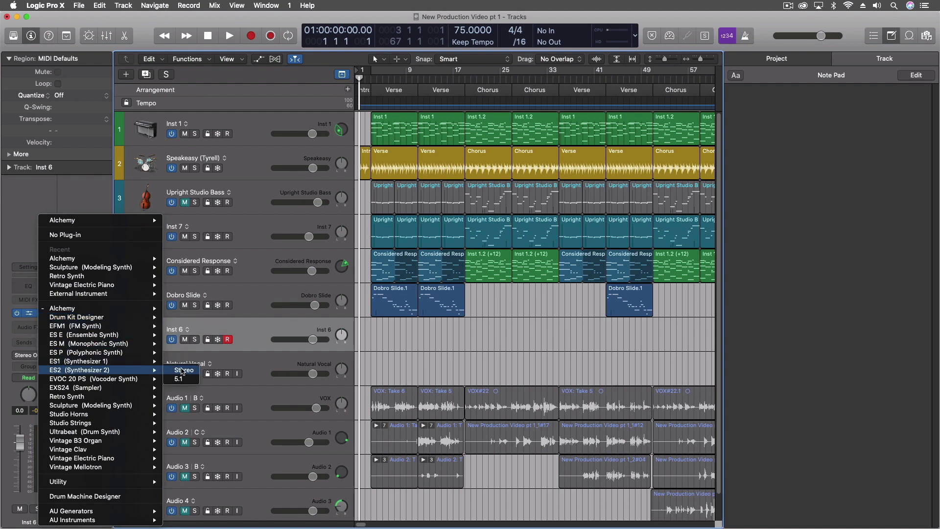
pyautogui.click(182, 371)
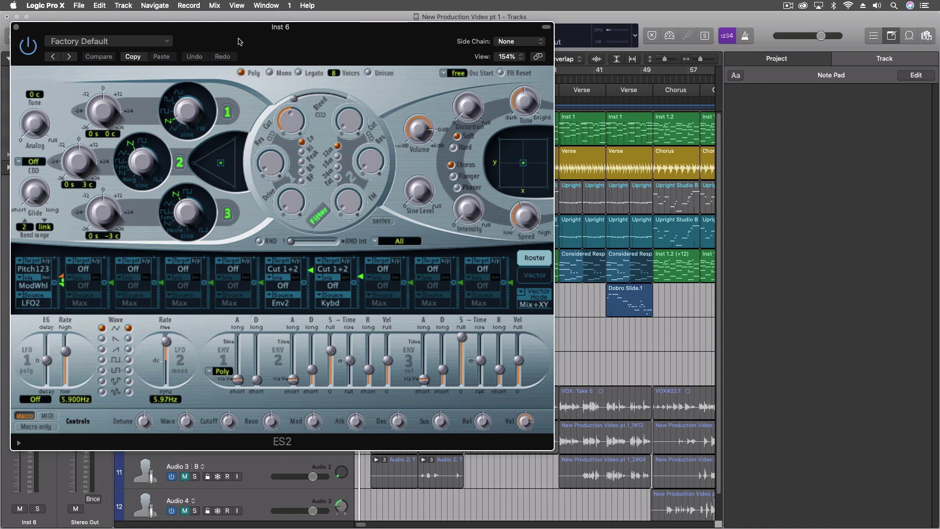
pyautogui.moveTo(240, 41); pyautogui.dragTo(446, 79)
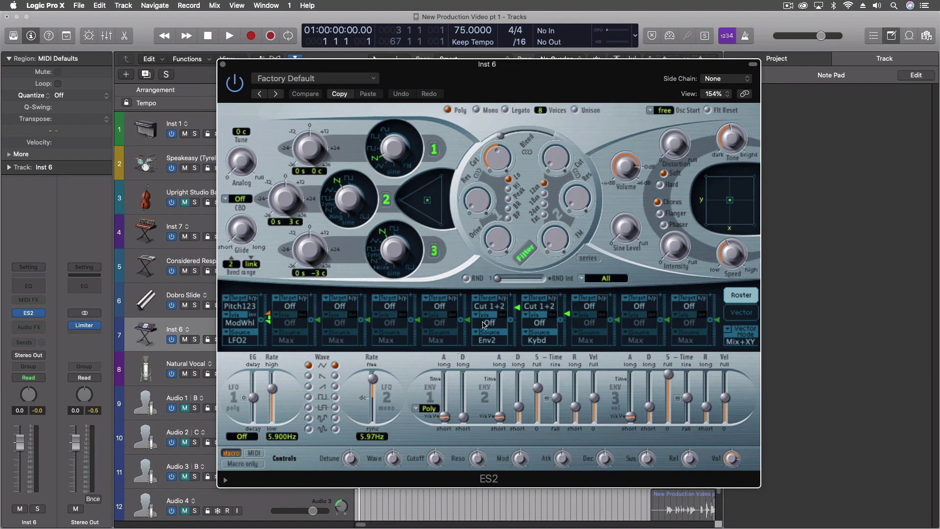
pyautogui.click(741, 314)
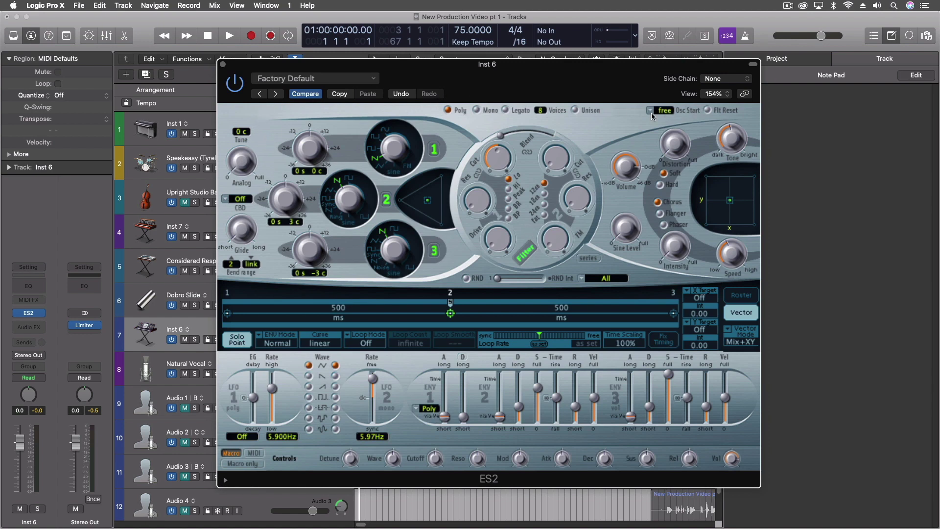
# - Enable ES2 unison with 16 voices and raise Analog to near maximum
pyautogui.click(575, 111)
pyautogui.moveTo(544, 112); pyautogui.dragTo(544, 30)
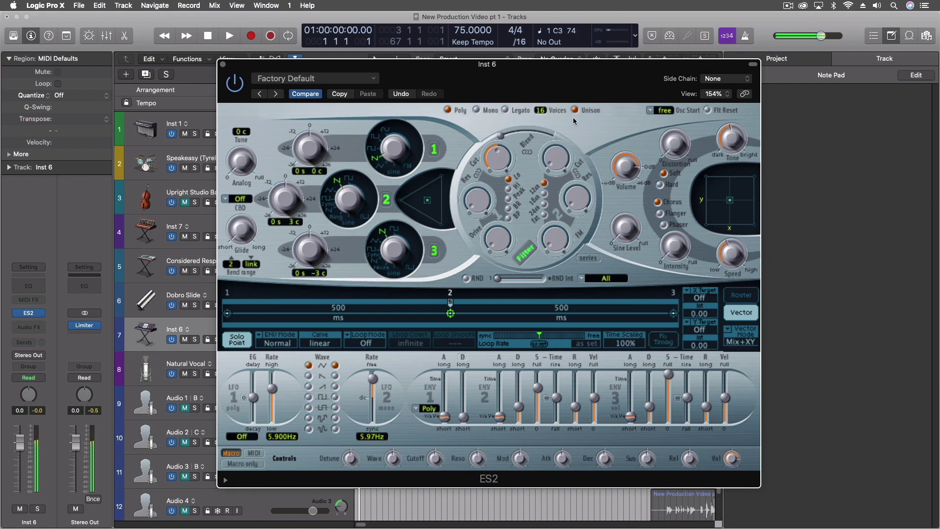
pyautogui.click(242, 157)
pyautogui.moveTo(242, 156); pyautogui.dragTo(232, 107)
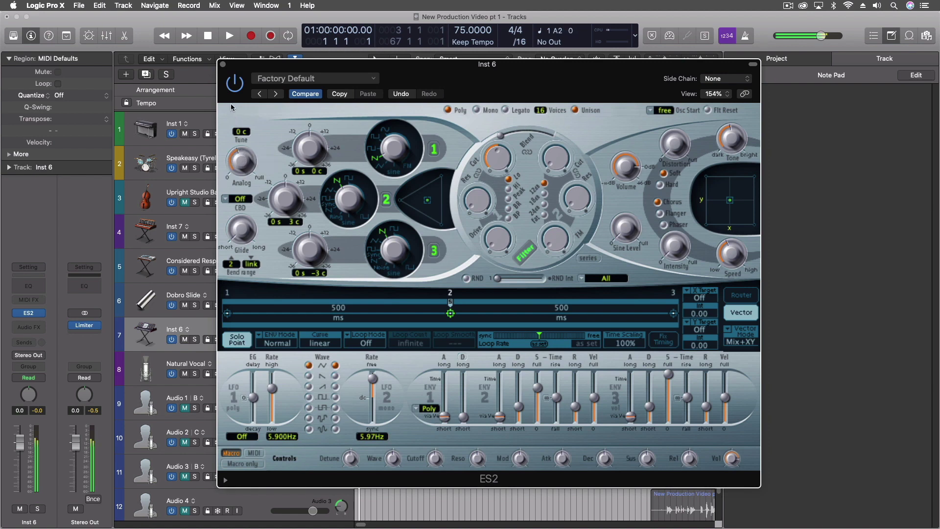
# - Reveal ES2's extended parameters, then close the ES2 window
pyautogui.click(226, 481)
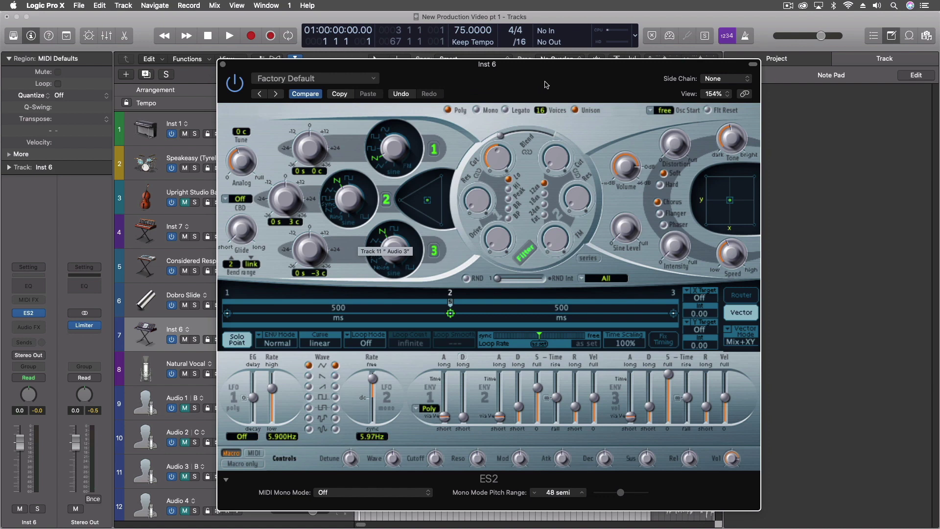
pyautogui.moveTo(546, 84); pyautogui.dragTo(552, 73)
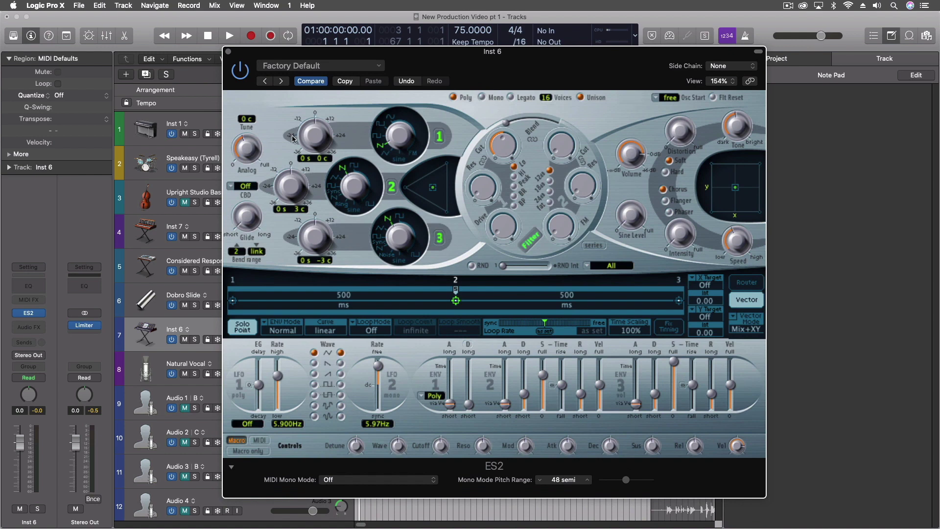
pyautogui.click(228, 52)
pyautogui.click(43, 314)
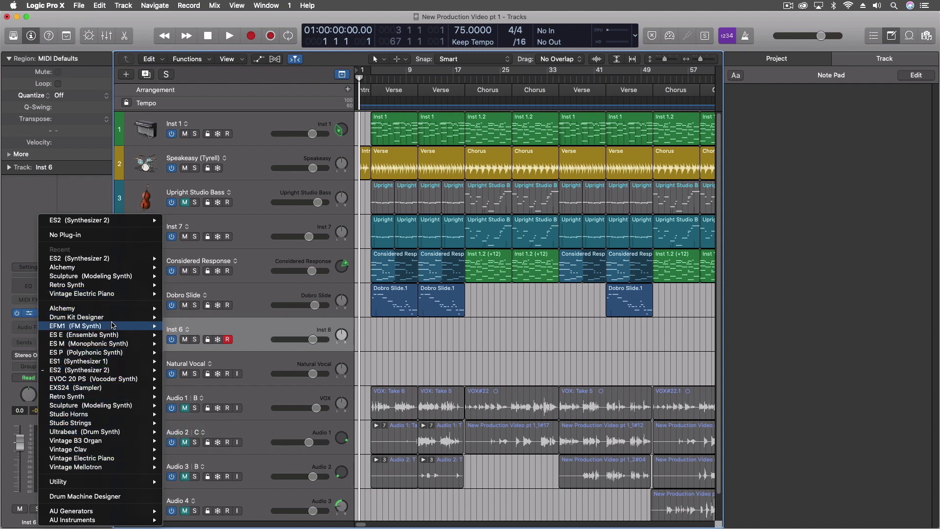
# - Load EFM1 on Inst 6, then replace it with ES E in stereo
pyautogui.moveTo(77, 327)
pyautogui.click(184, 326)
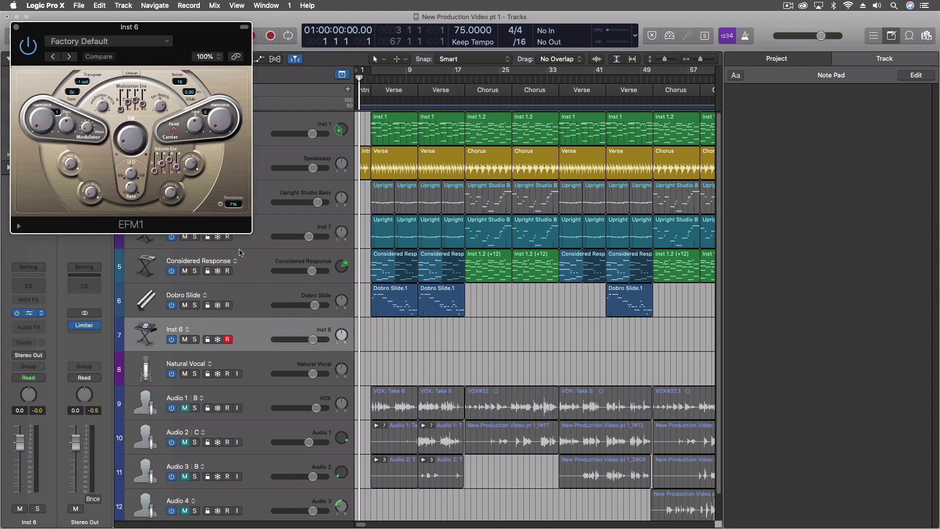
pyautogui.moveTo(194, 40); pyautogui.dragTo(526, 118)
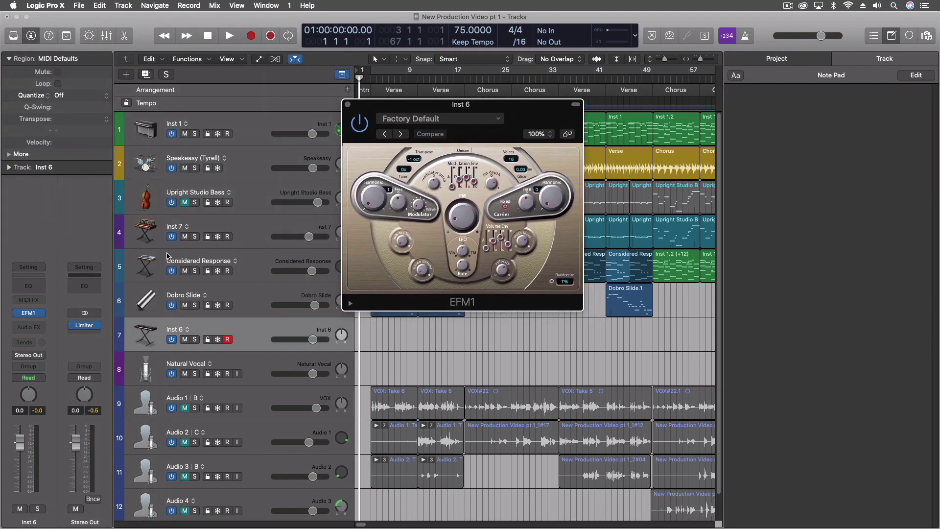
pyautogui.click(43, 314)
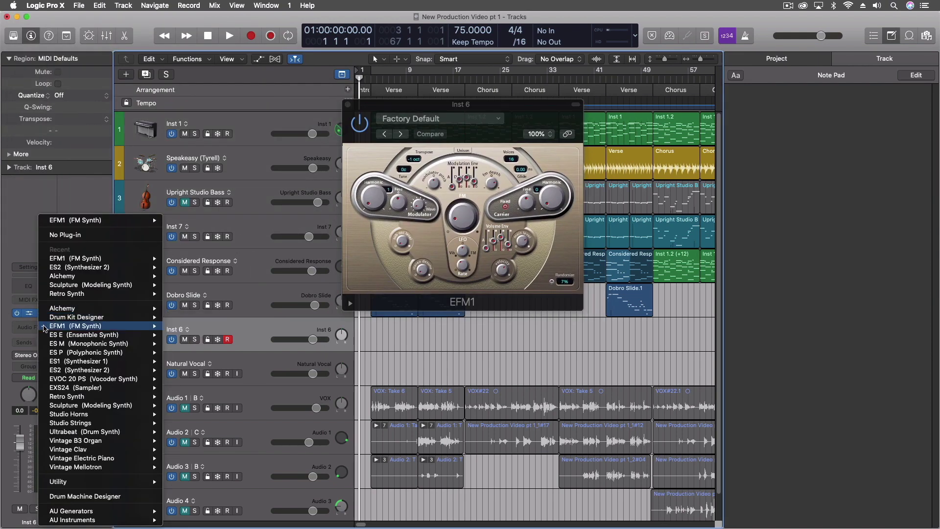
pyautogui.moveTo(87, 336)
pyautogui.click(176, 335)
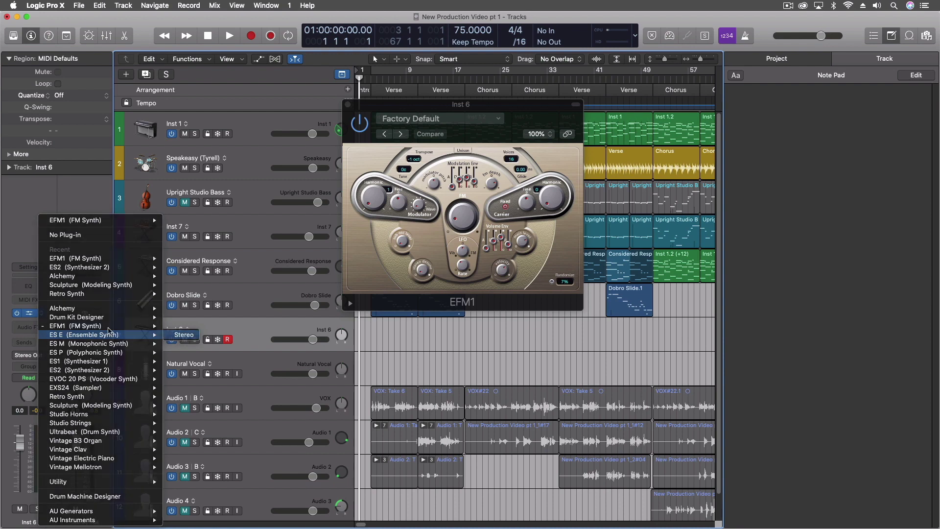
# - Load ES M, ES P, and ES1 on Inst 6 in turn
pyautogui.click(43, 316)
pyautogui.moveTo(85, 343)
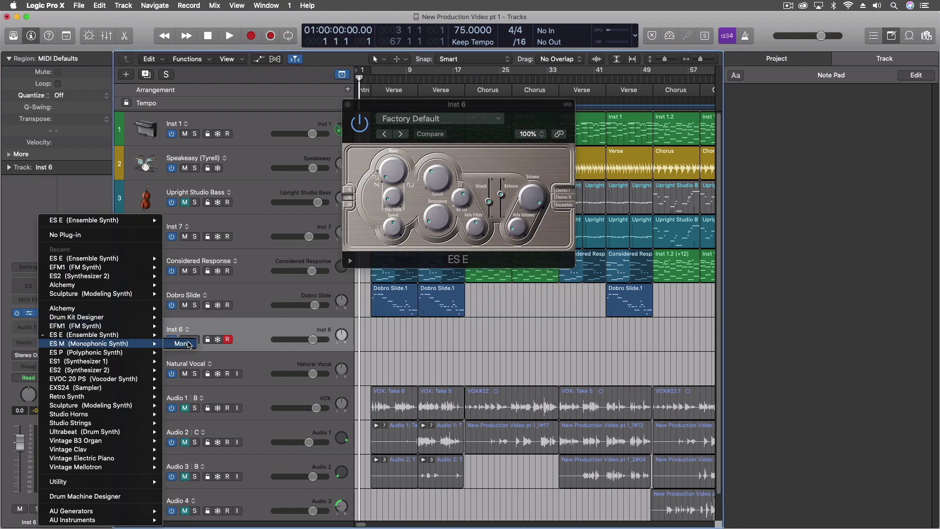
pyautogui.click(180, 344)
pyautogui.click(43, 315)
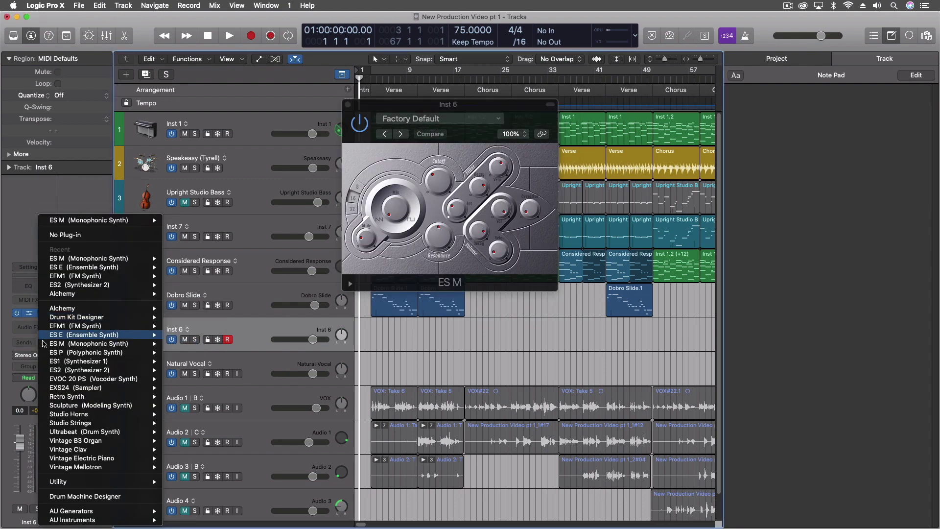
pyautogui.moveTo(103, 352)
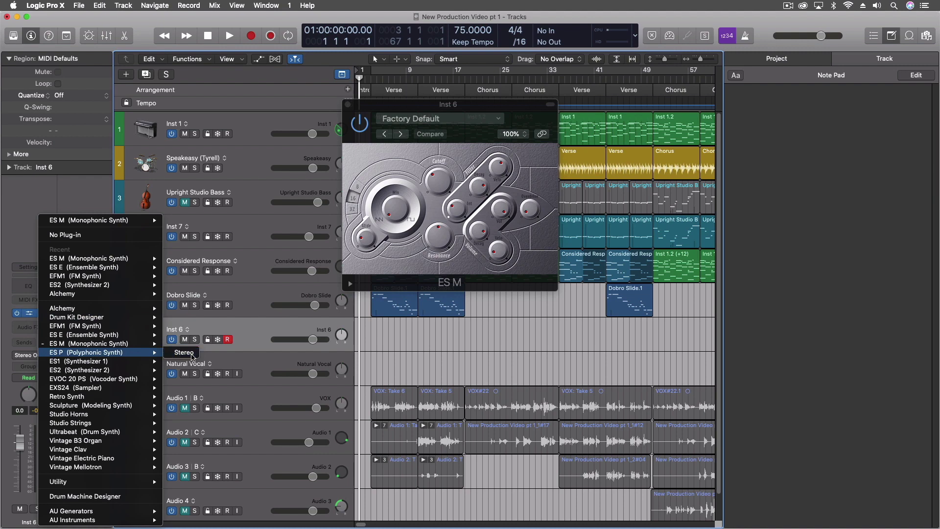
pyautogui.click(191, 355)
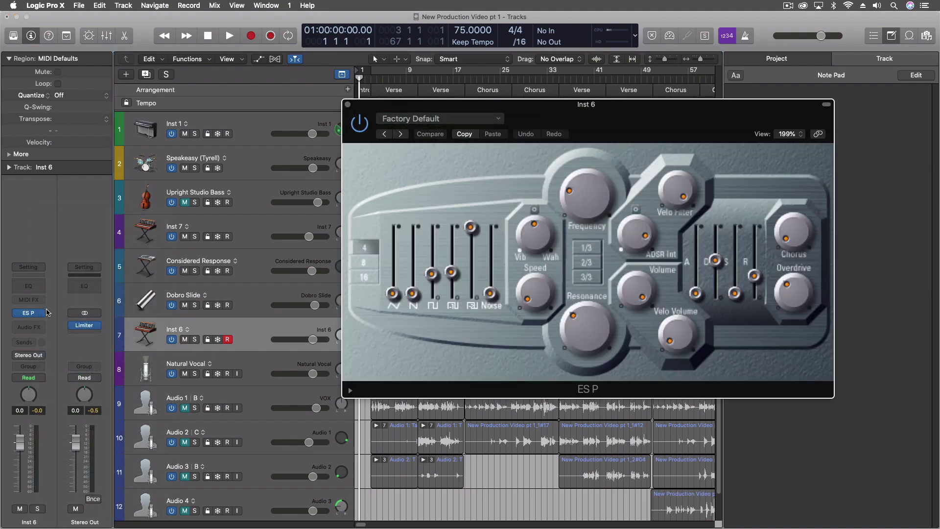
pyautogui.click(44, 312)
pyautogui.moveTo(62, 365)
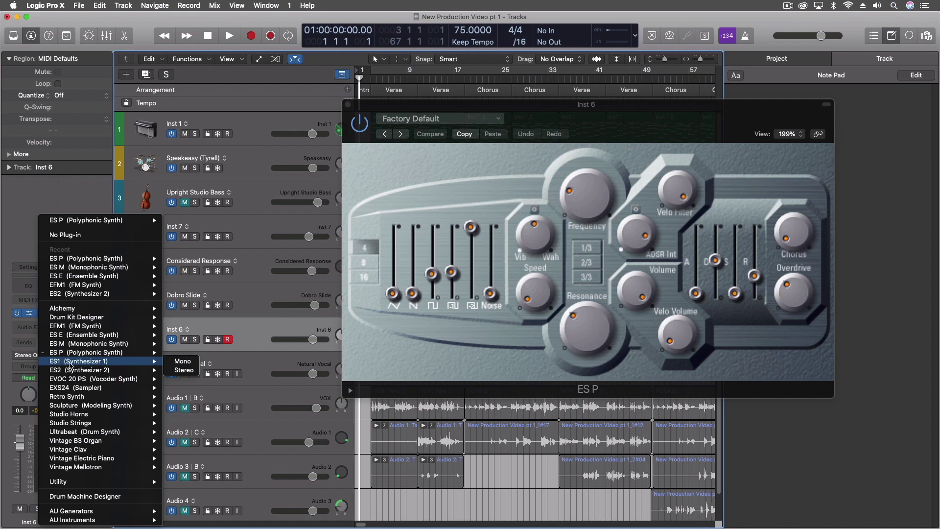
pyautogui.click(189, 370)
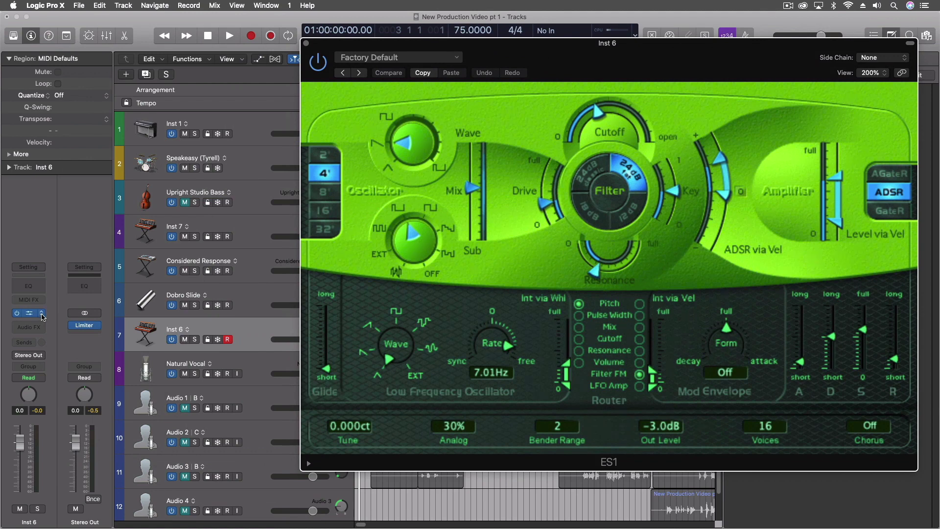
# - Load EVOC 20 PolySynth on Inst 6, then Retro Synth in stereo
pyautogui.click(45, 313)
pyautogui.moveTo(48, 380)
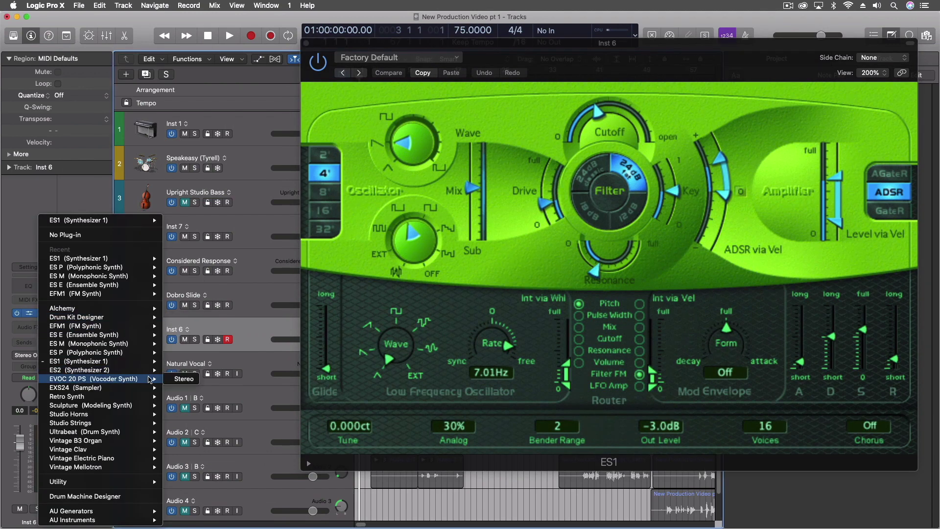
pyautogui.click(180, 380)
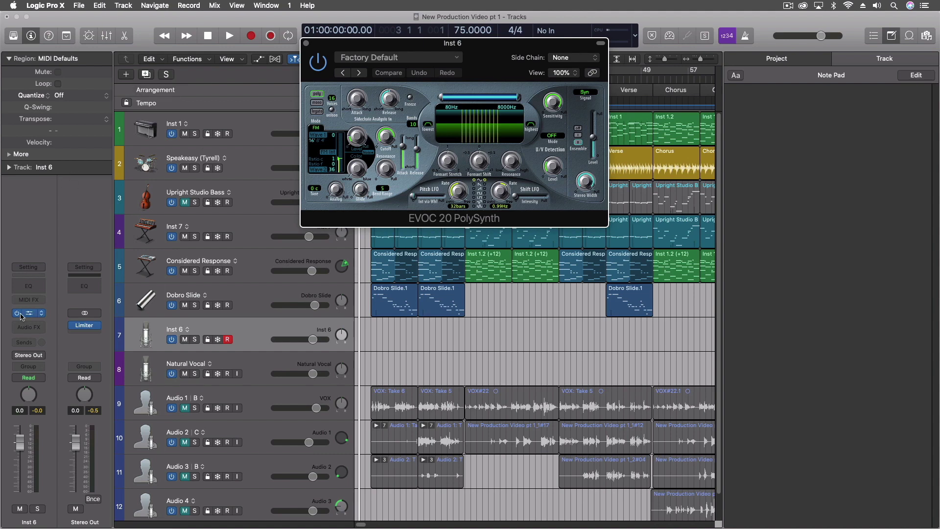
pyautogui.click(42, 314)
pyautogui.moveTo(56, 385)
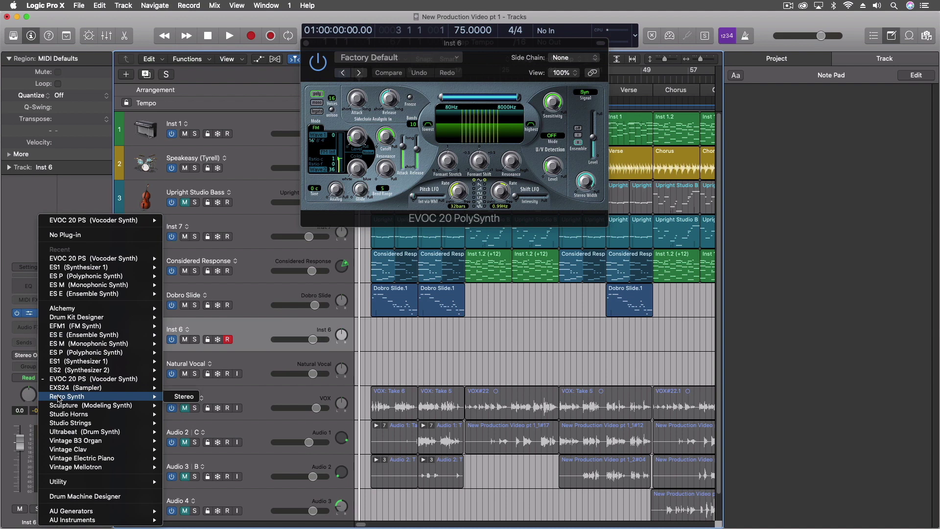
pyautogui.click(183, 397)
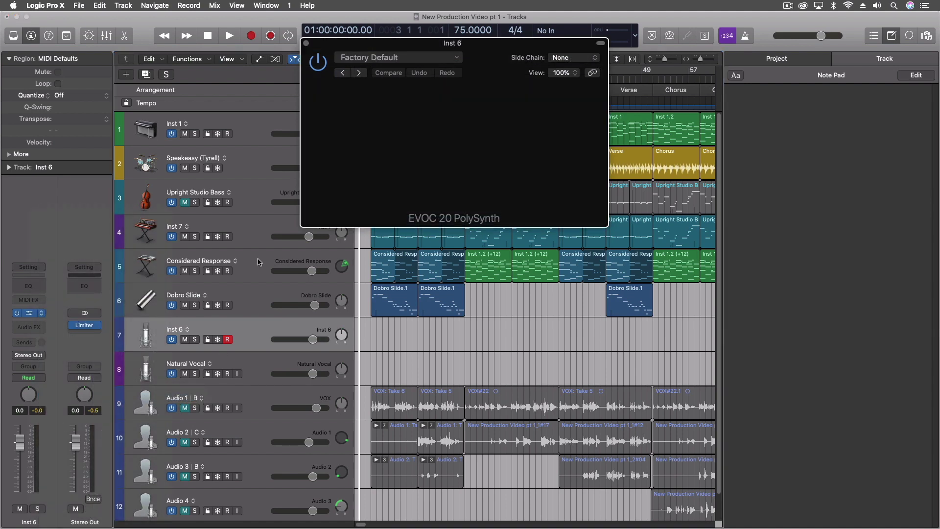
# - Try Retro Synth's Sync, Table, and FM oscillator modes, then close it
pyautogui.moveTo(446, 45); pyautogui.dragTo(345, 74)
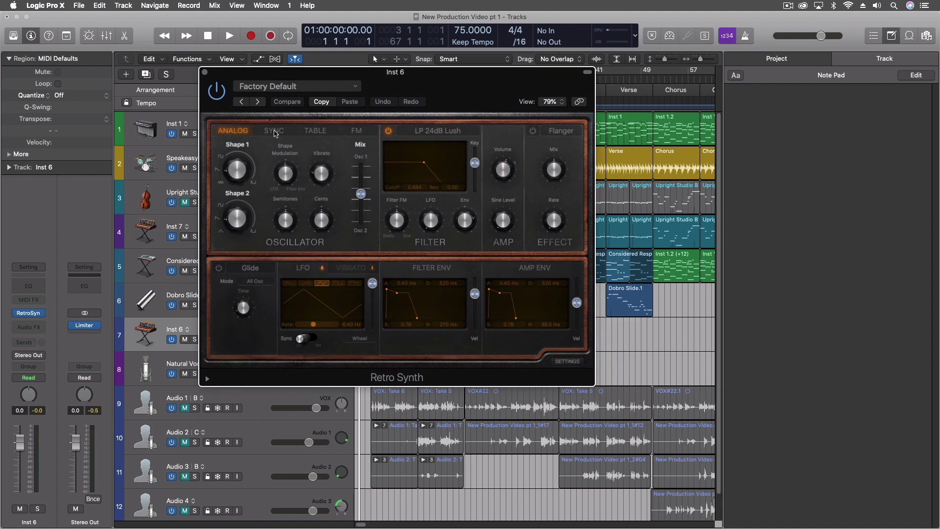
pyautogui.click(275, 132)
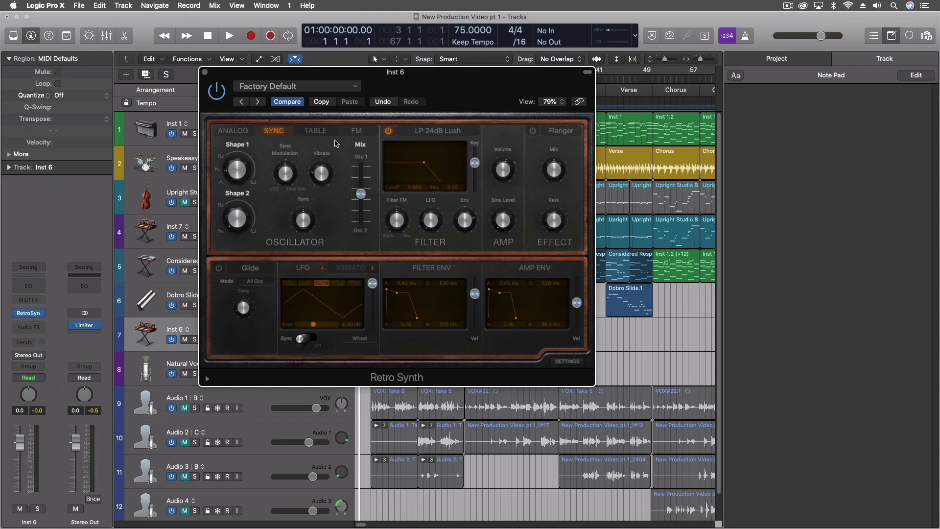
pyautogui.click(314, 131)
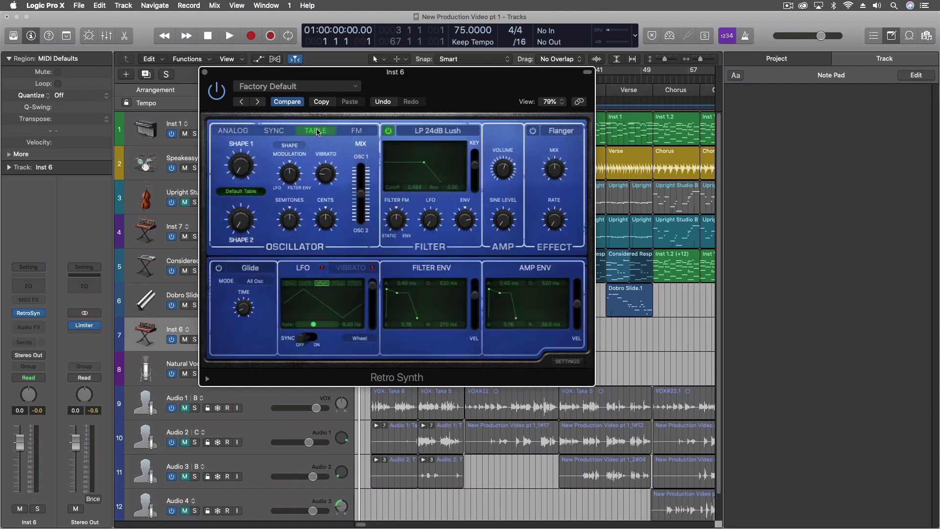
pyautogui.click(247, 178)
pyautogui.click(368, 131)
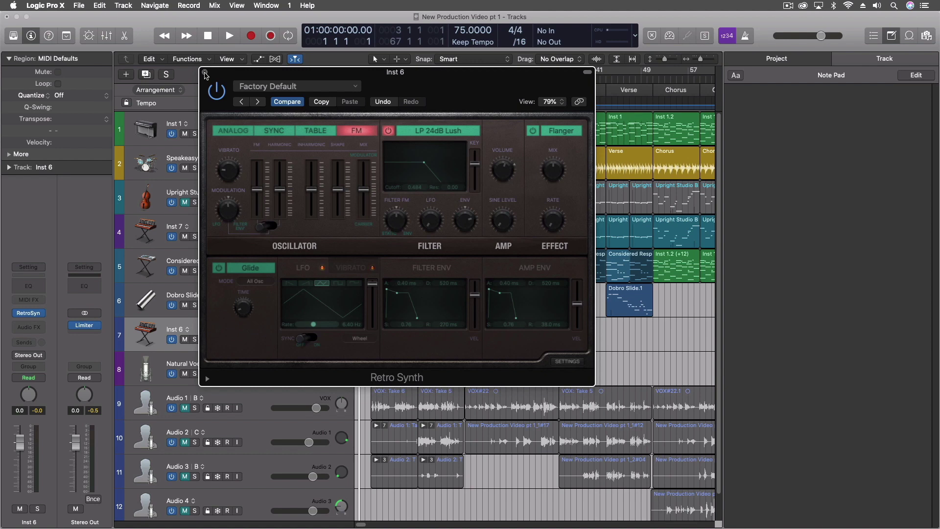
pyautogui.click(205, 73)
# - Load Ultrabeat as Multi Output on Inst 6 and close its window
pyautogui.click(44, 312)
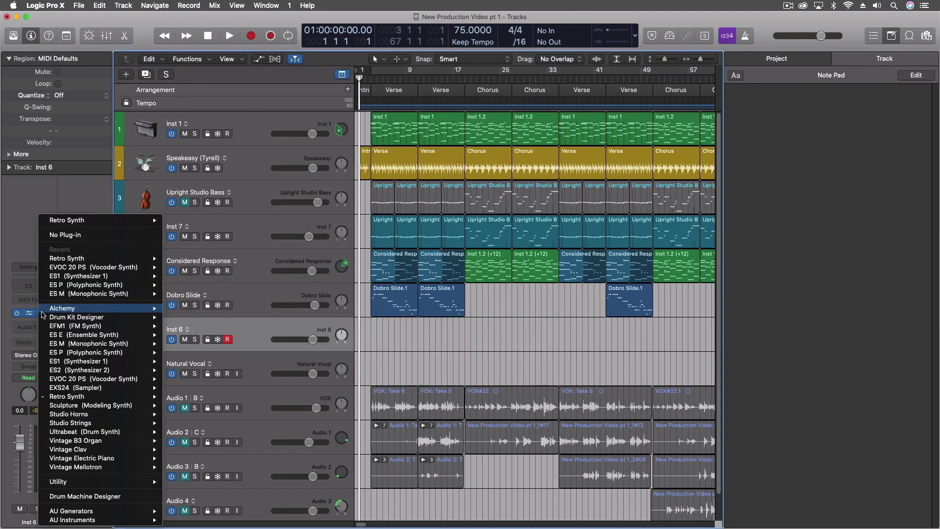
pyautogui.moveTo(147, 432)
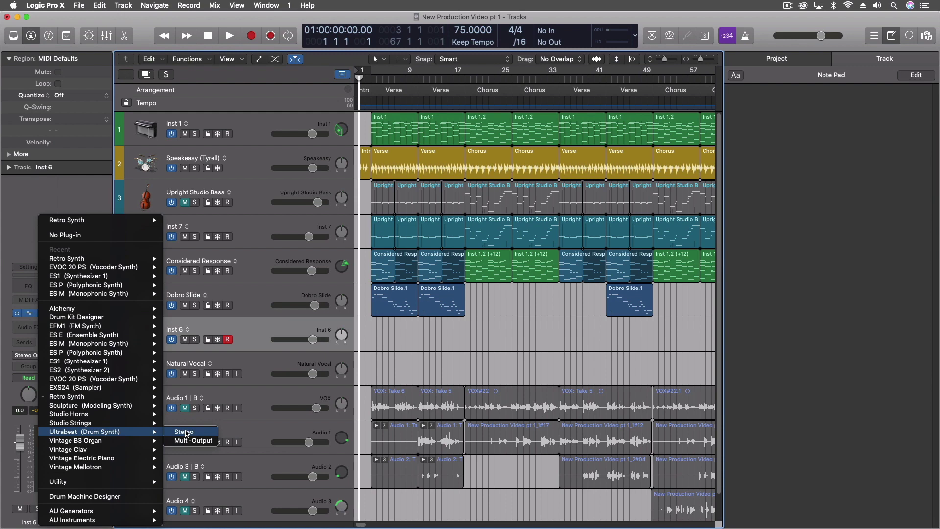
pyautogui.click(189, 439)
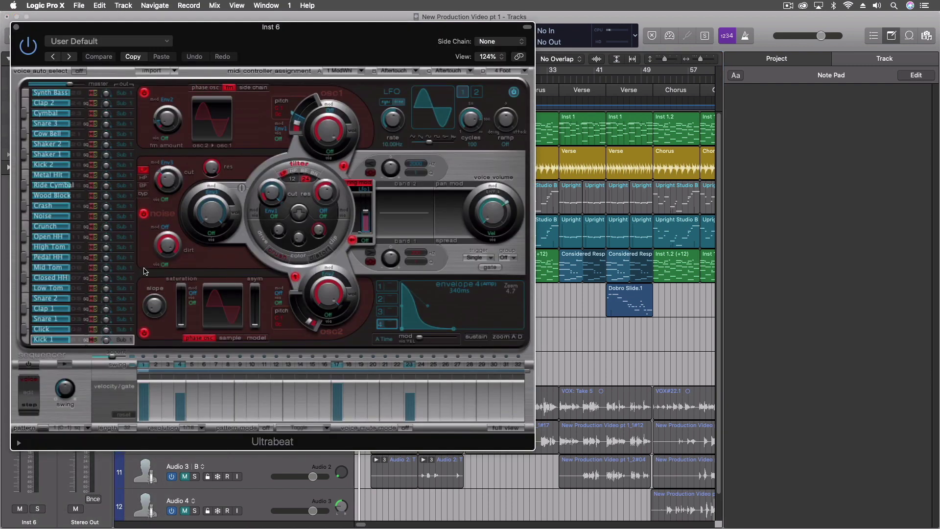
pyautogui.click(16, 27)
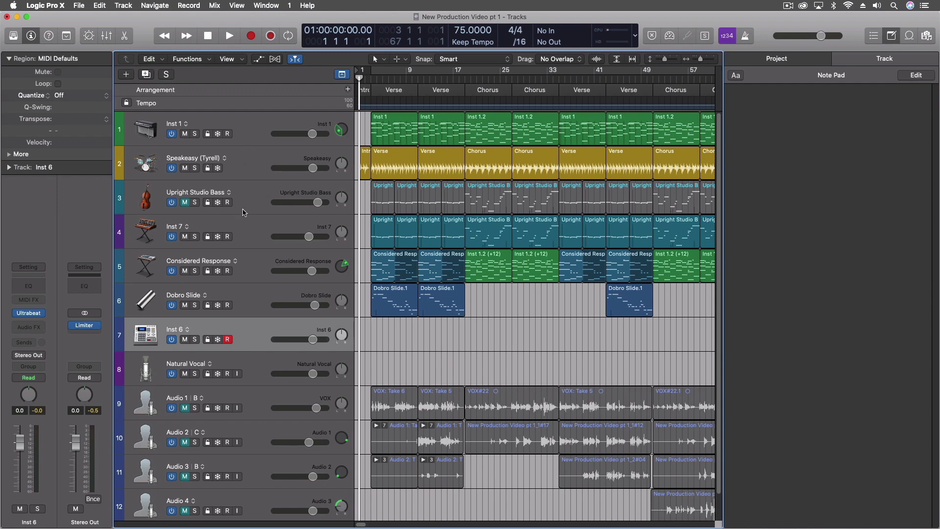
pyautogui.click(244, 229)
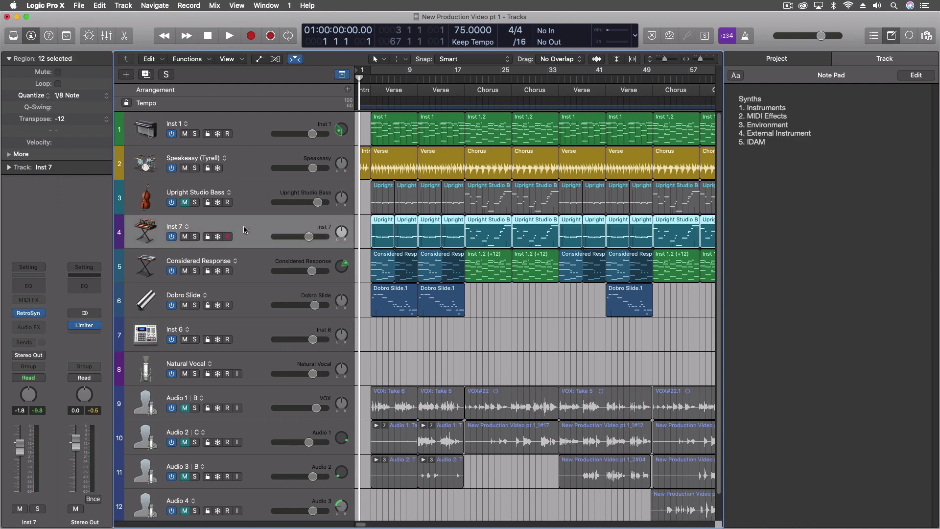
pyautogui.click(255, 128)
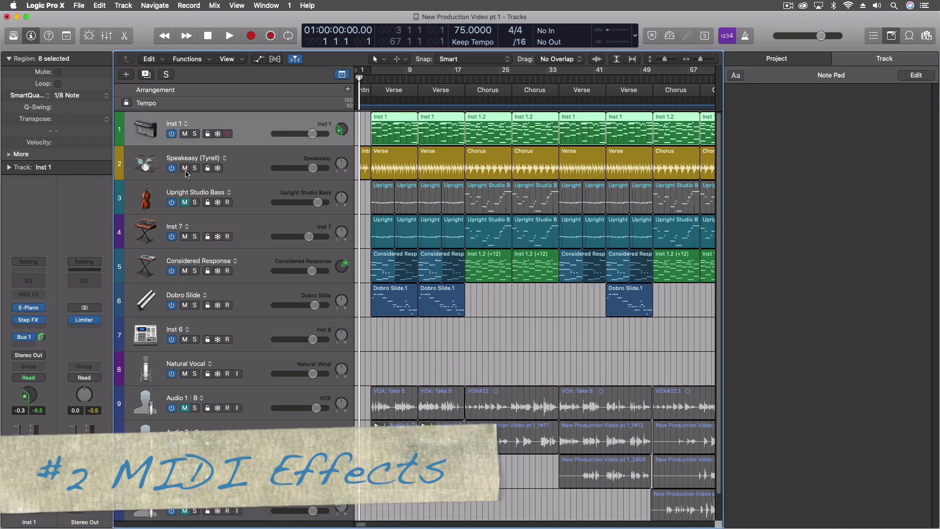
pyautogui.click(37, 327)
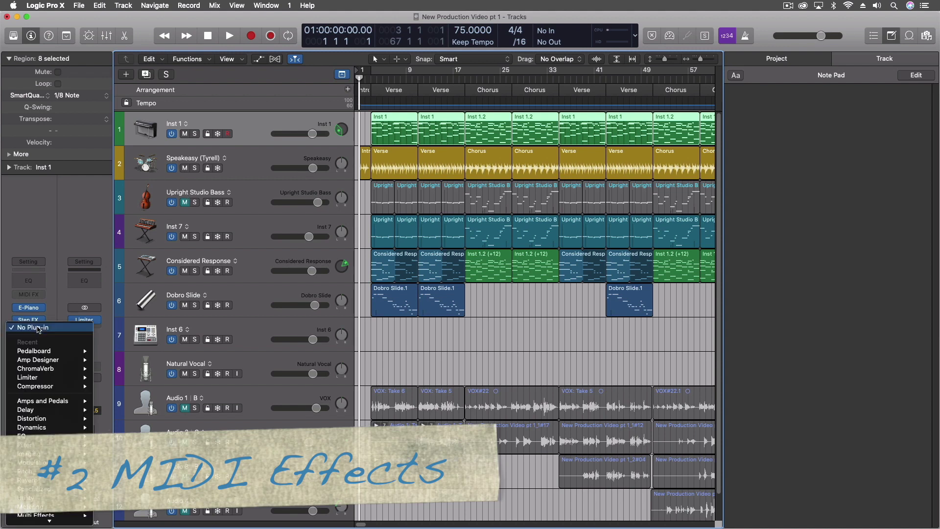
pyautogui.click(44, 229)
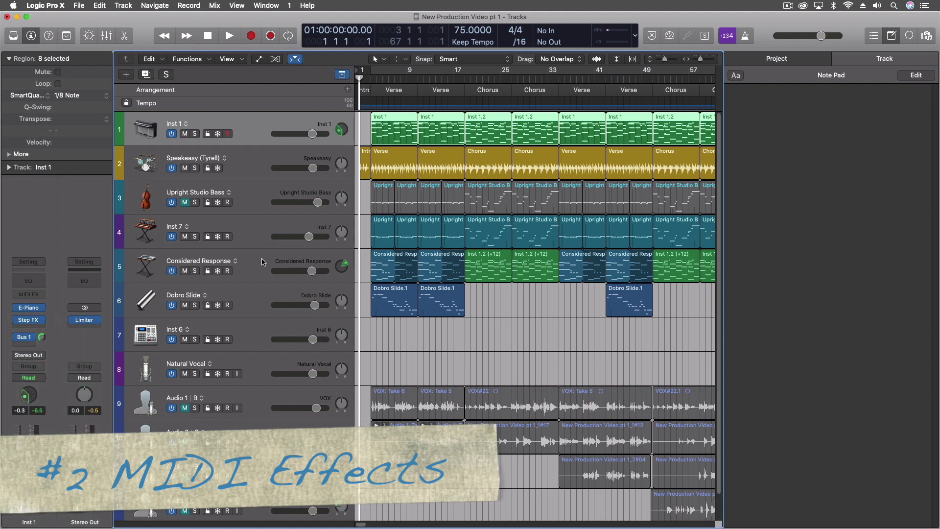
pyautogui.click(255, 336)
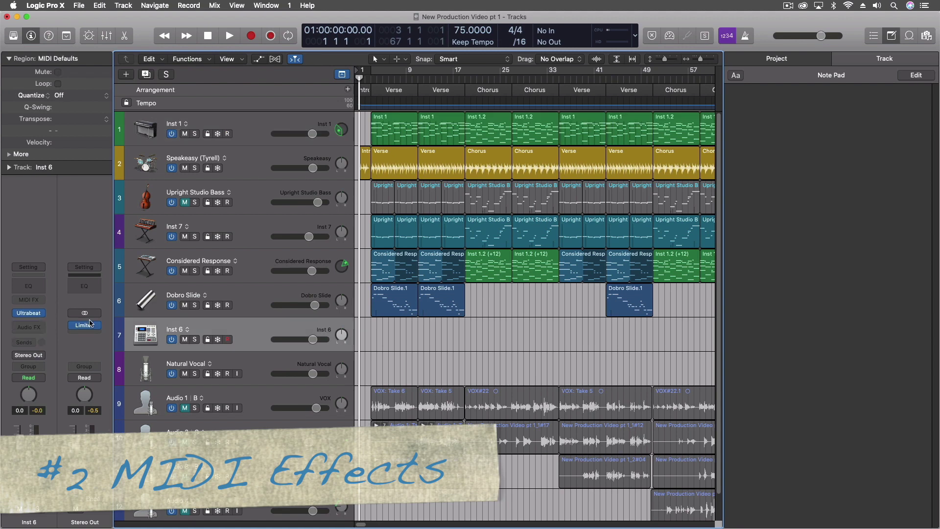
# - Load Retro Synth (Stereo) on Inst 6 in place of Ultrabeat and move its window right
pyautogui.click(43, 313)
pyautogui.moveTo(59, 398)
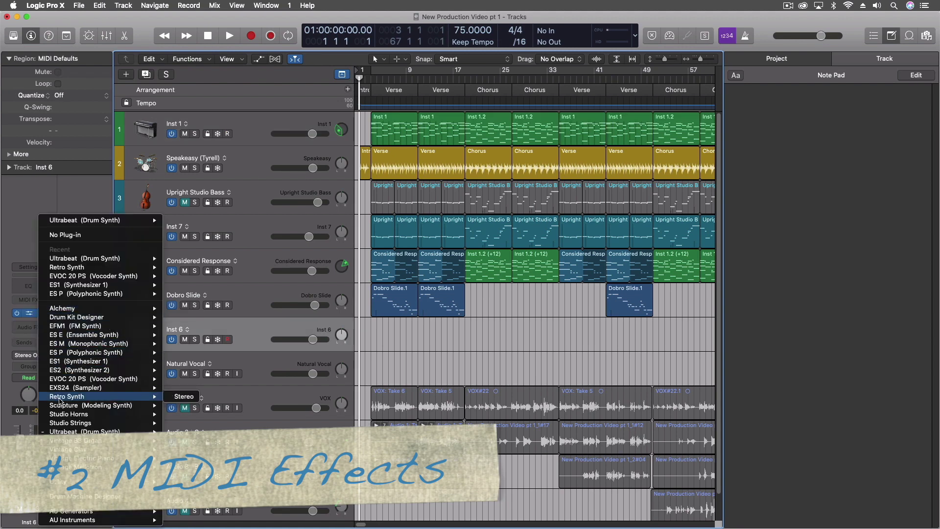
pyautogui.click(182, 397)
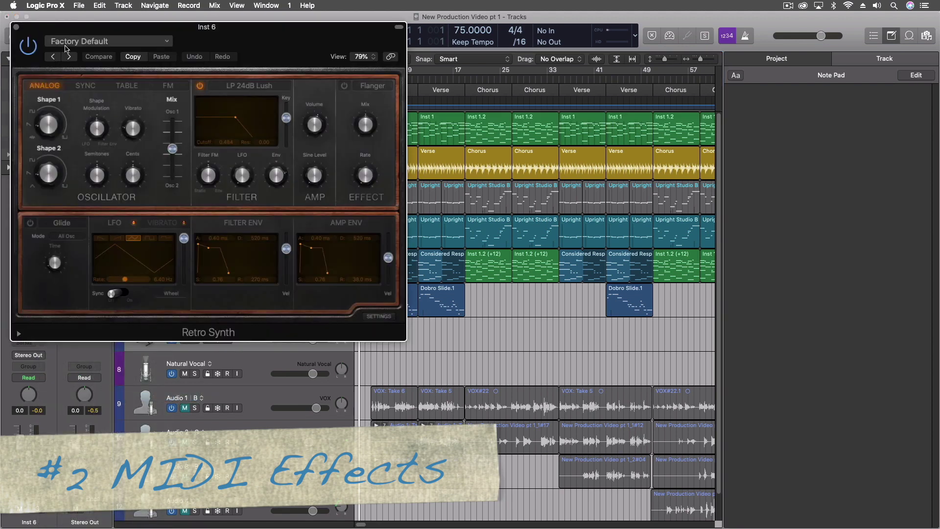
pyautogui.moveTo(74, 35); pyautogui.dragTo(507, 66)
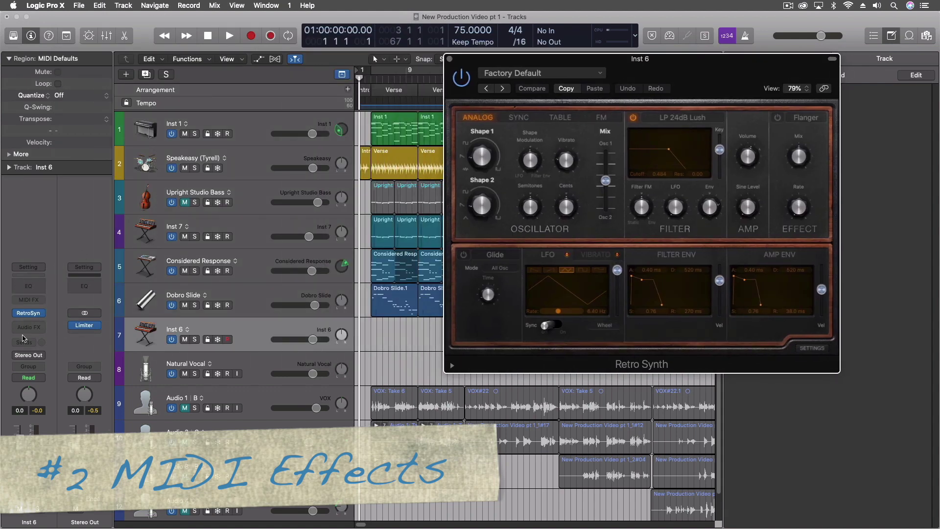
pyautogui.click(38, 300)
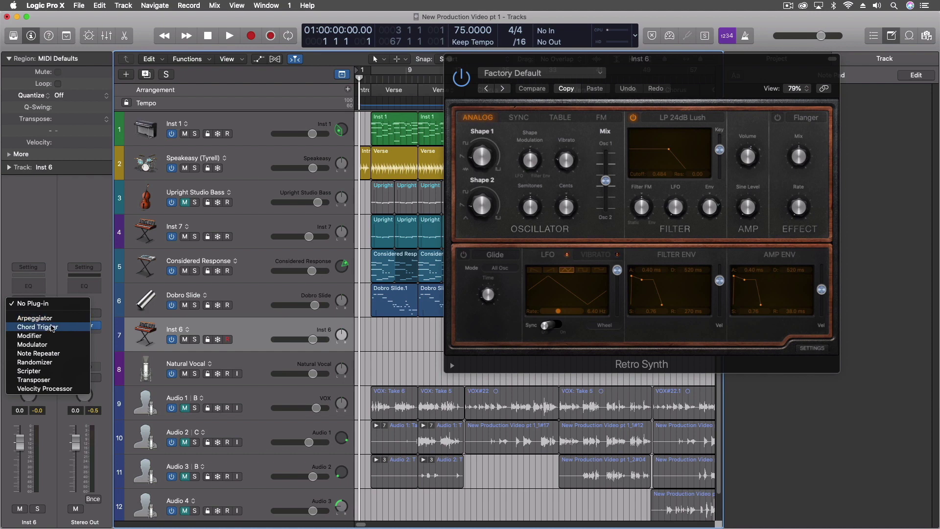
# - Add Chord Trigger as Inst 6's MIDI effect and move its window aside
pyautogui.click(53, 327)
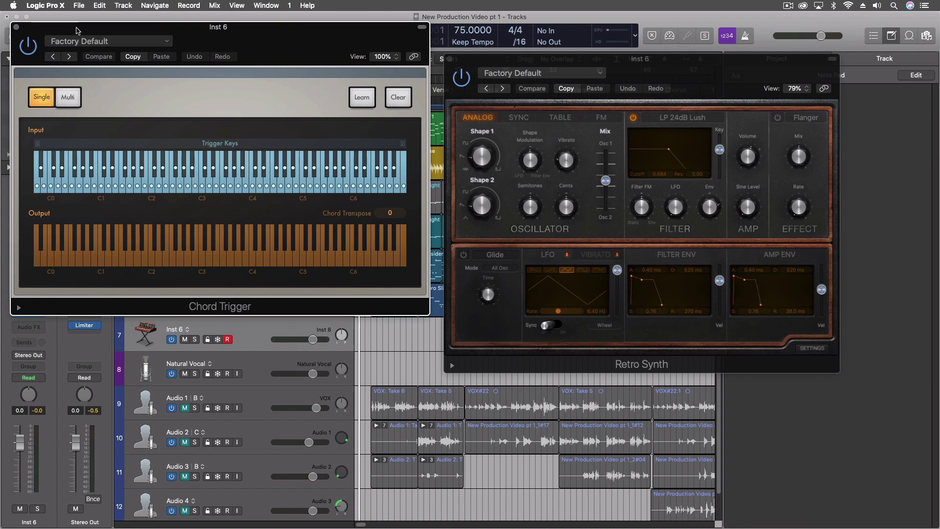
pyautogui.click(15, 27)
pyautogui.click(29, 296)
# - Replace Chord Trigger with the Scripter MIDI effect on Inst 6
pyautogui.click(42, 313)
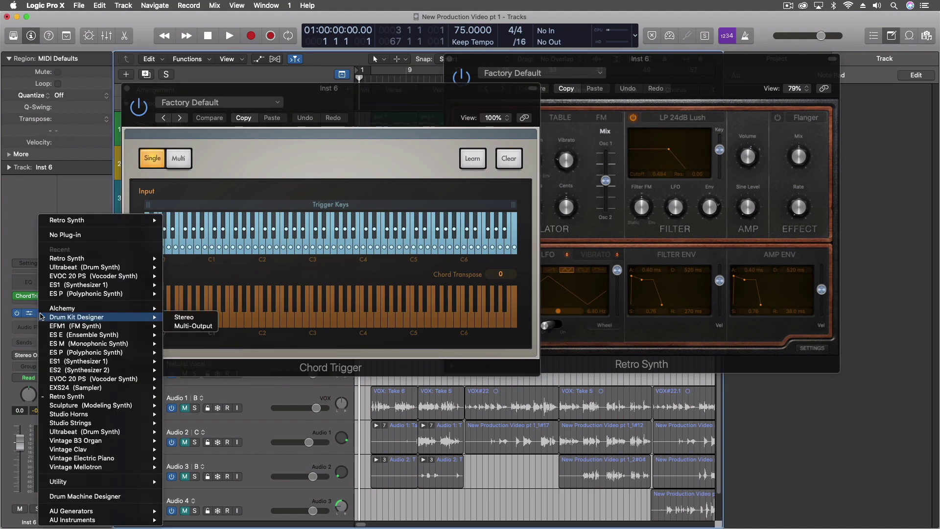
pyautogui.press('Escape')
pyautogui.click(43, 296)
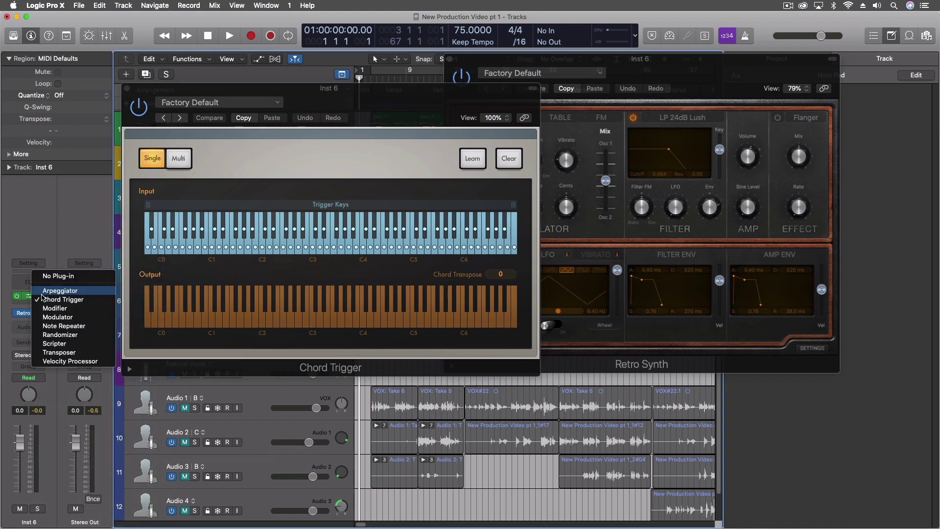
pyautogui.click(72, 344)
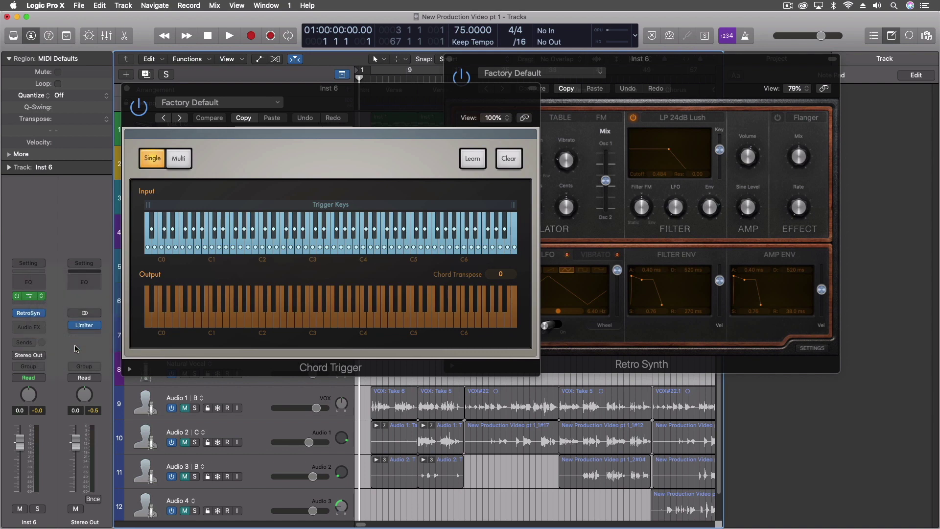
pyautogui.click(211, 103)
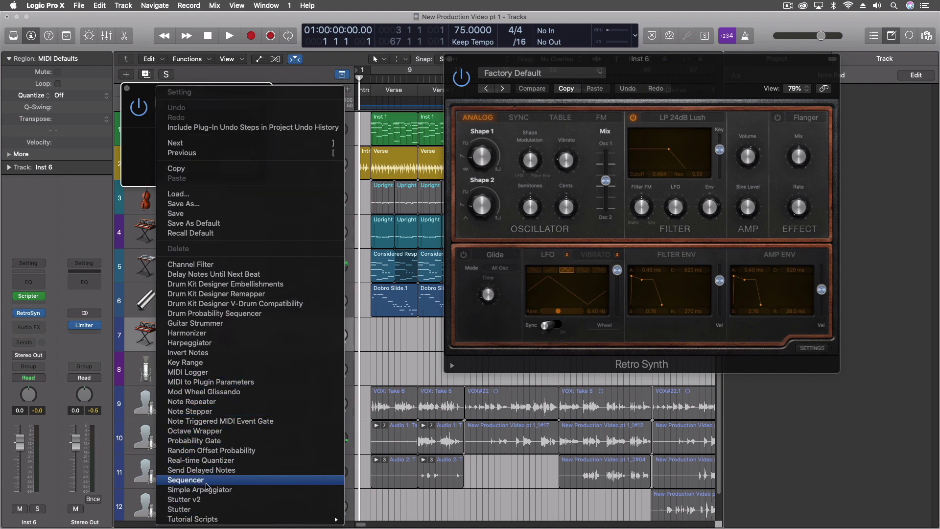
# - Load Scripter's Sequencer script and widen the window to reveal its sliders
pyautogui.click(205, 480)
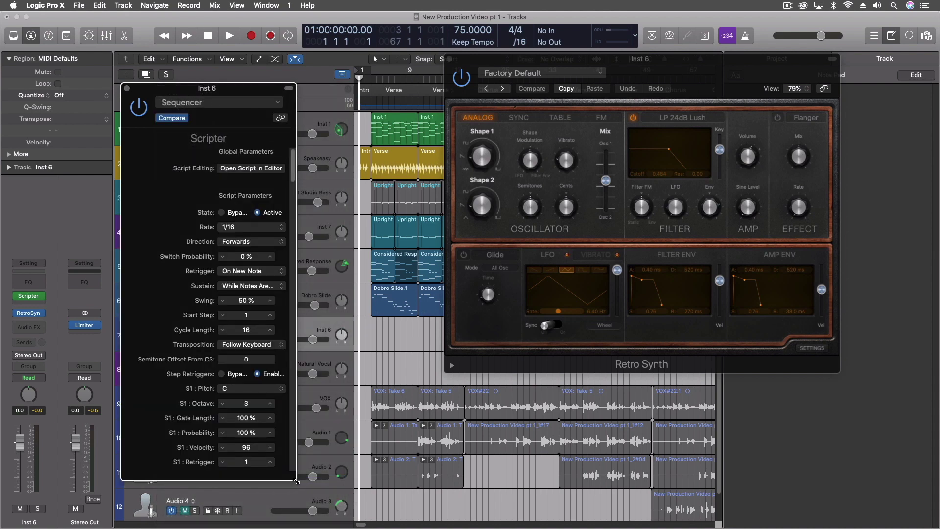
pyautogui.moveTo(295, 478); pyautogui.dragTo(402, 479)
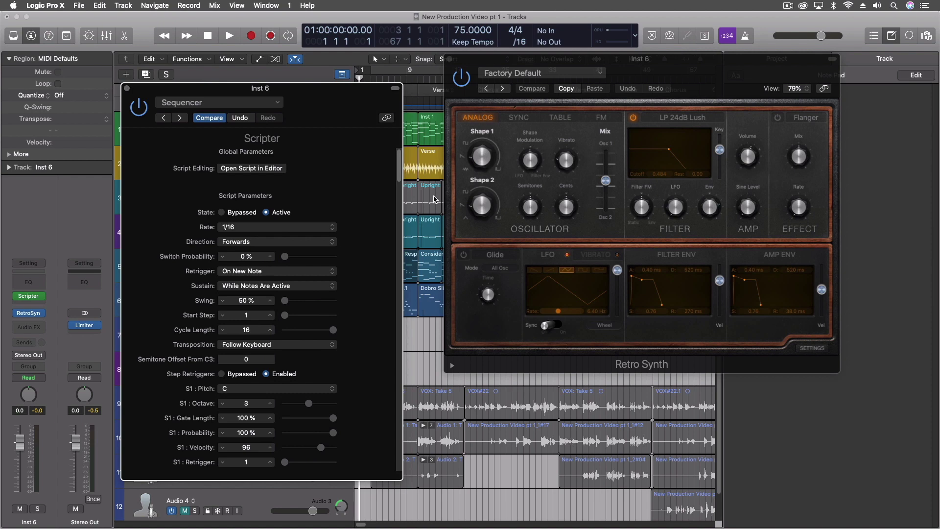
pyautogui.moveTo(402, 177); pyautogui.dragTo(392, 153)
# - Play the A, K, H, F and S keys to hear the sequence transpose
pyautogui.press('a')
pyautogui.press('k')
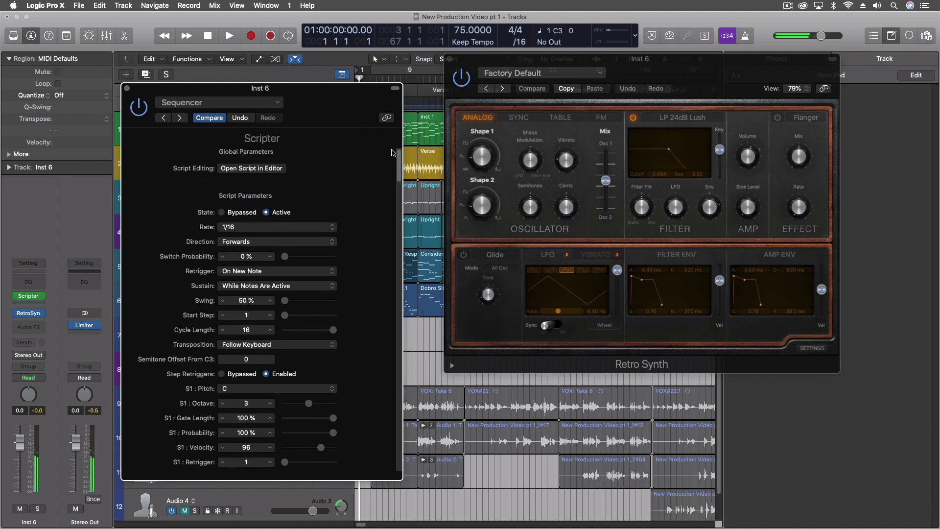
pyautogui.press('h')
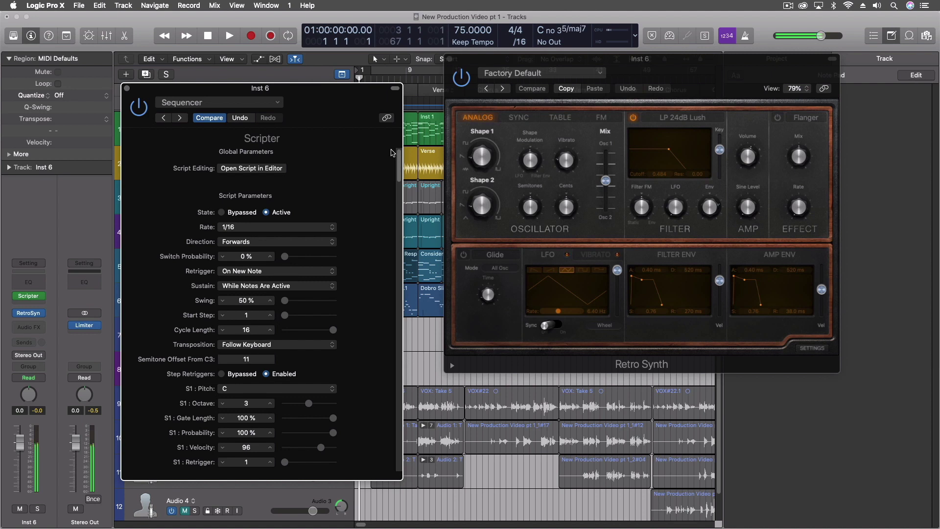
pyautogui.press('f')
pyautogui.press('s')
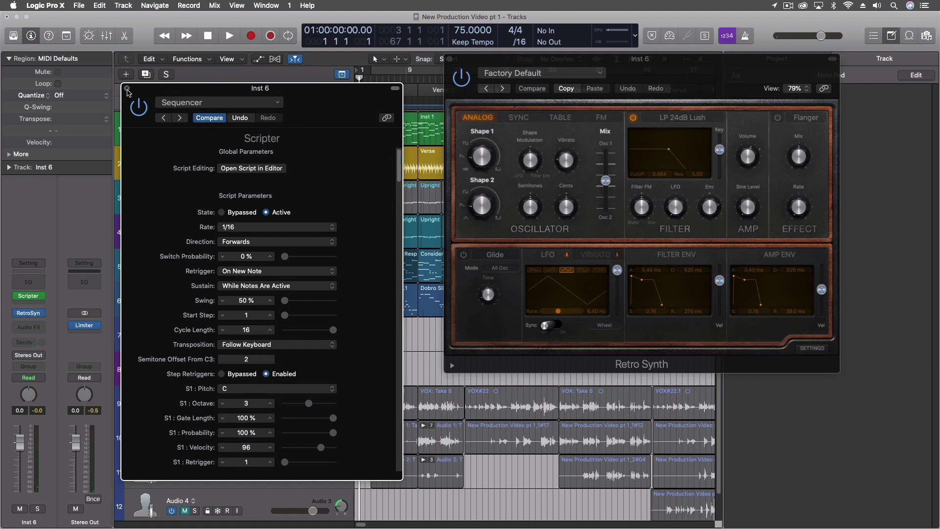
pyautogui.click(199, 102)
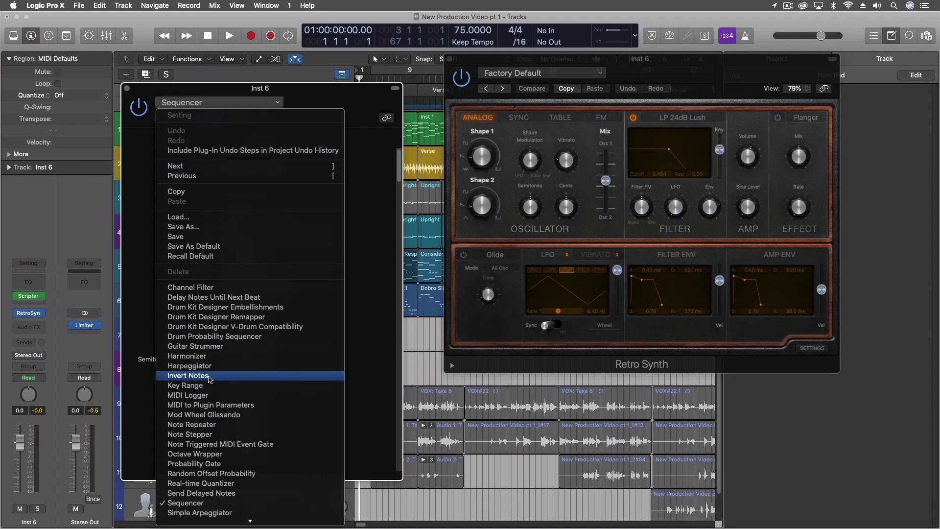
# - Load the Invert Notes script in Inst 6's Scripter, then move and close the Retro Synth window
pyautogui.click(209, 376)
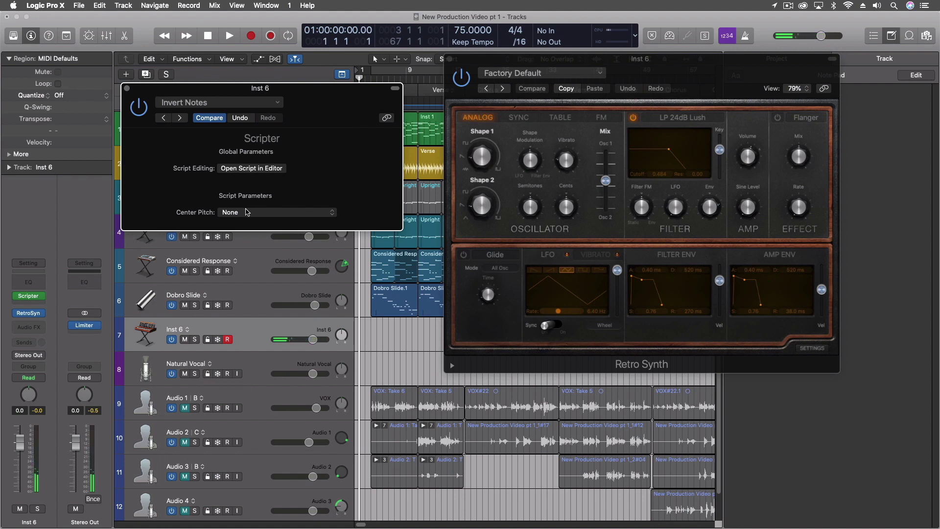
pyautogui.click(231, 103)
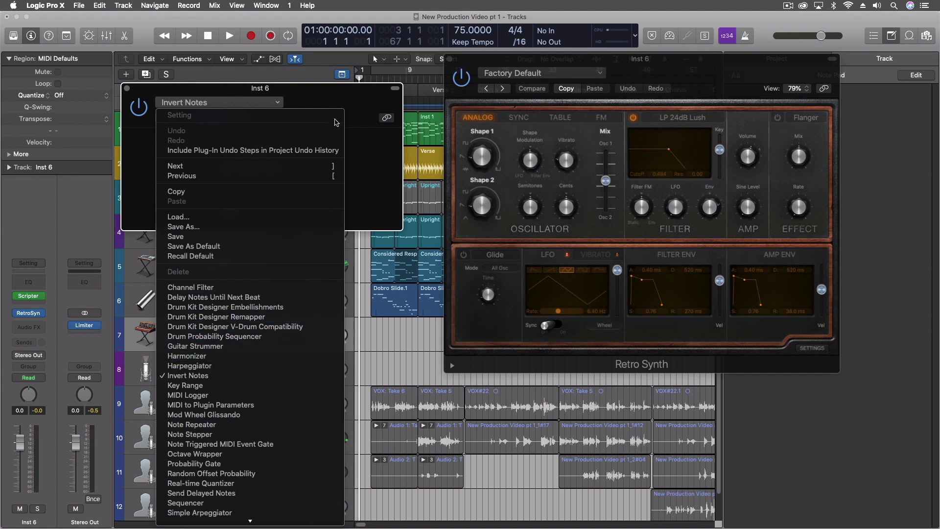
pyautogui.click(316, 104)
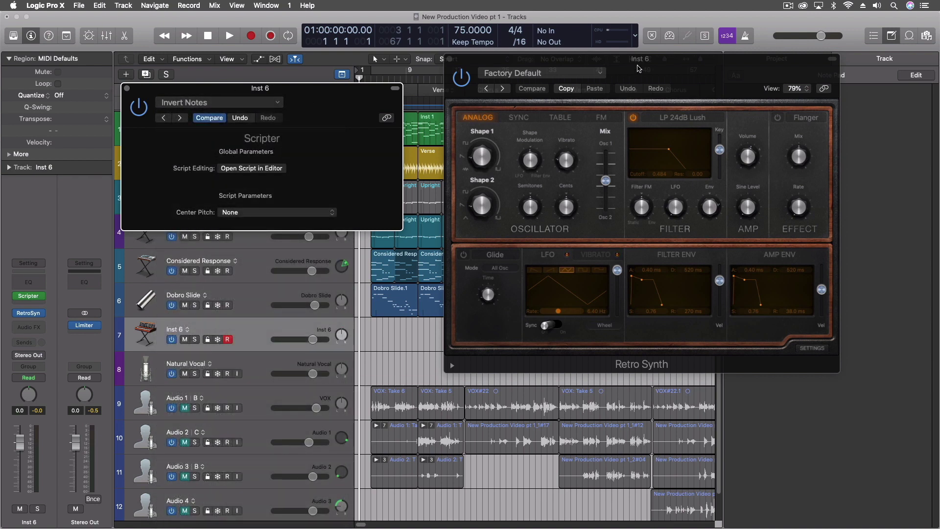
pyautogui.moveTo(637, 68); pyautogui.dragTo(590, 171)
pyautogui.click(423, 160)
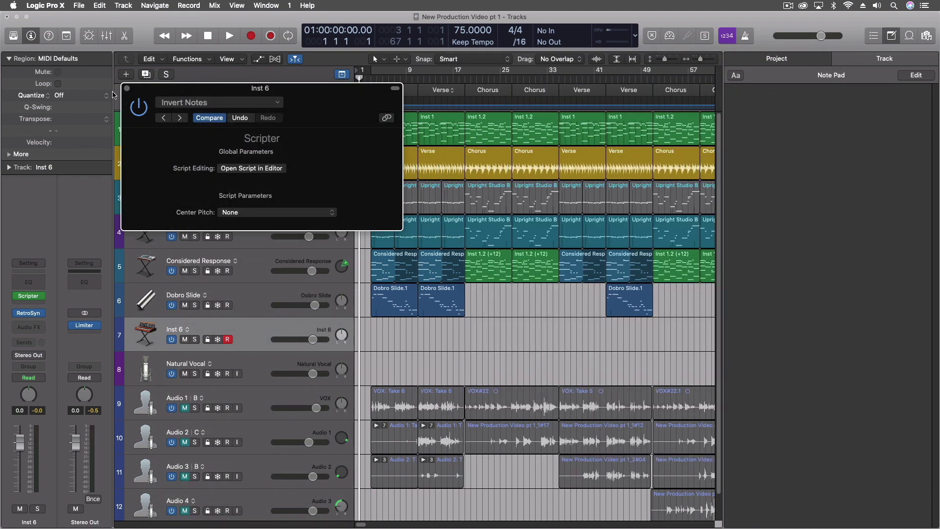
# - Close Scripter, select Inst 7, and open the MIDI Environment enlarged to show VOX through Master
pyautogui.click(127, 88)
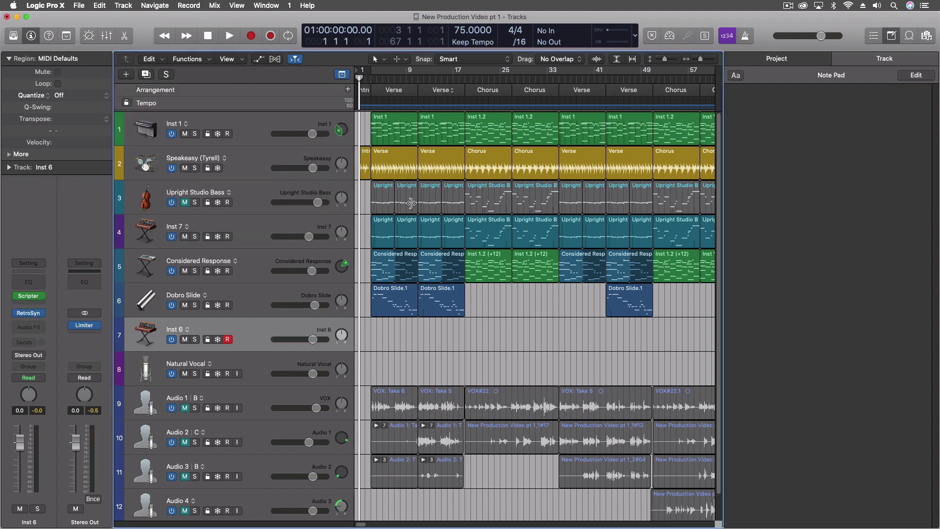
pyautogui.click(254, 227)
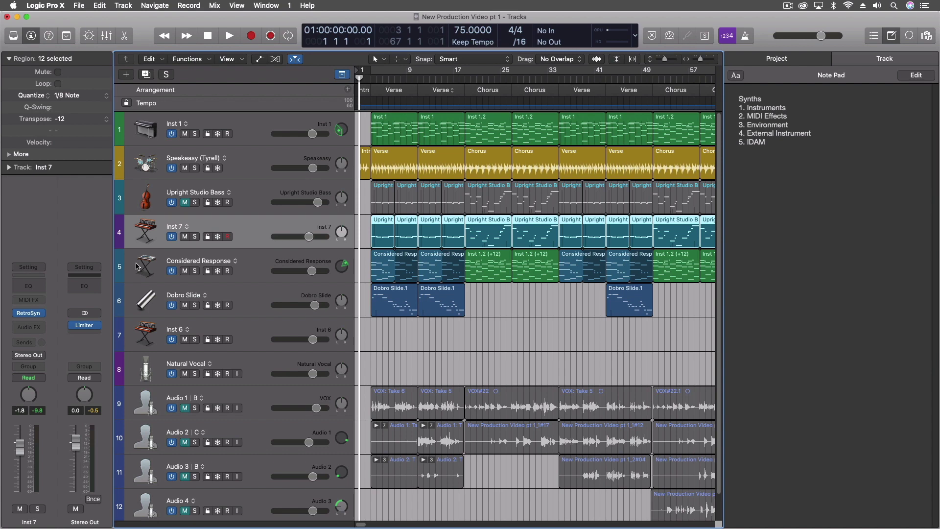
pyautogui.click(266, 5)
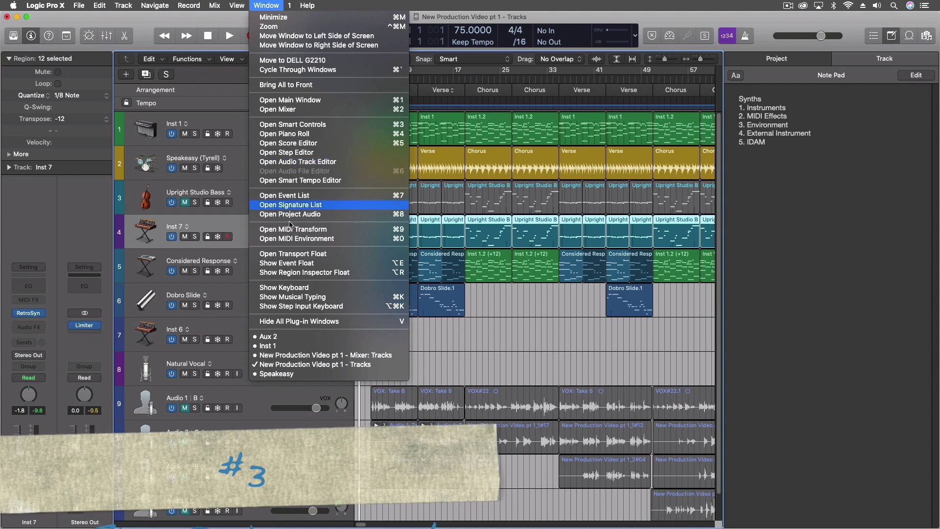
pyautogui.click(293, 239)
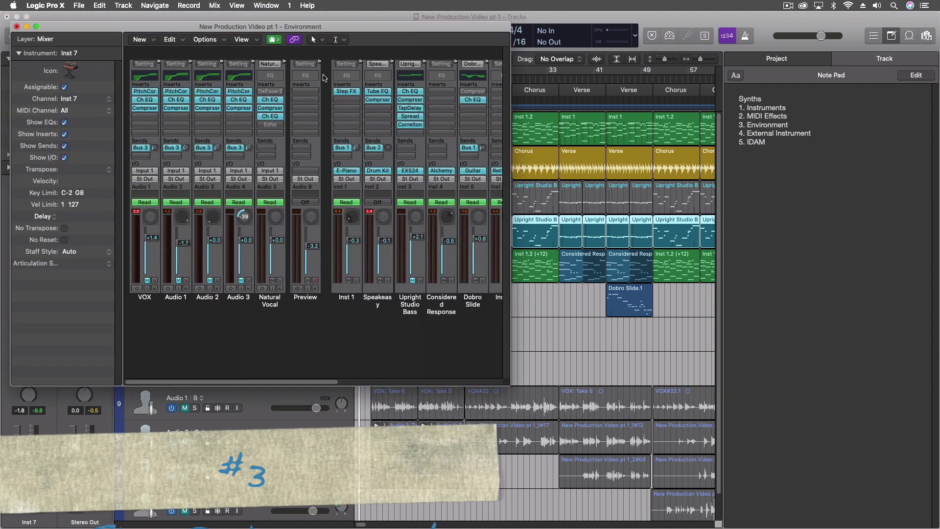
pyautogui.moveTo(510, 384); pyautogui.dragTo(875, 499)
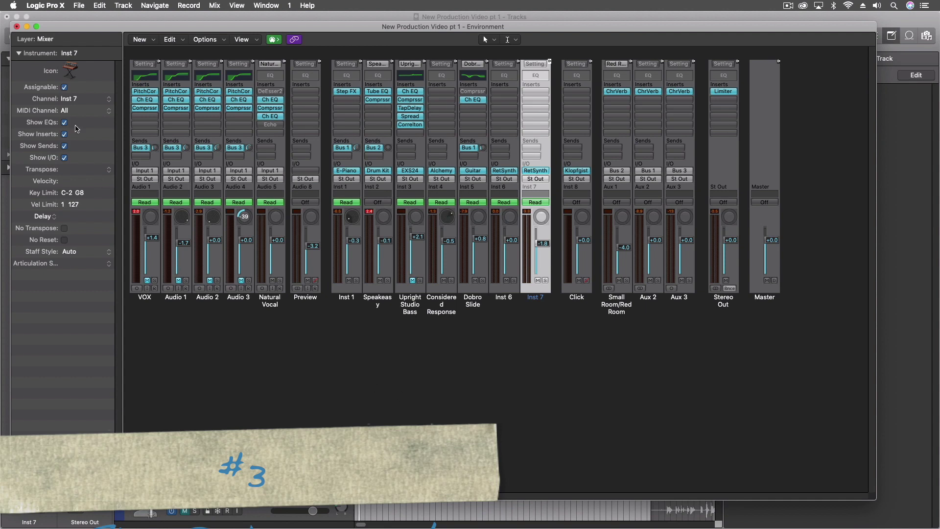
# - Create a new Knob-style Fader object in the Environment and raise its value to 113
pyautogui.click(140, 40)
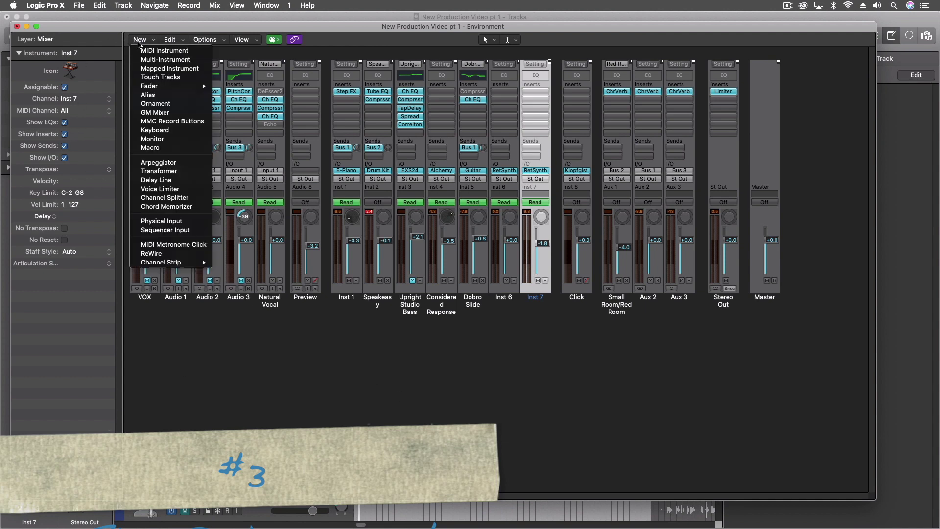
pyautogui.moveTo(167, 86)
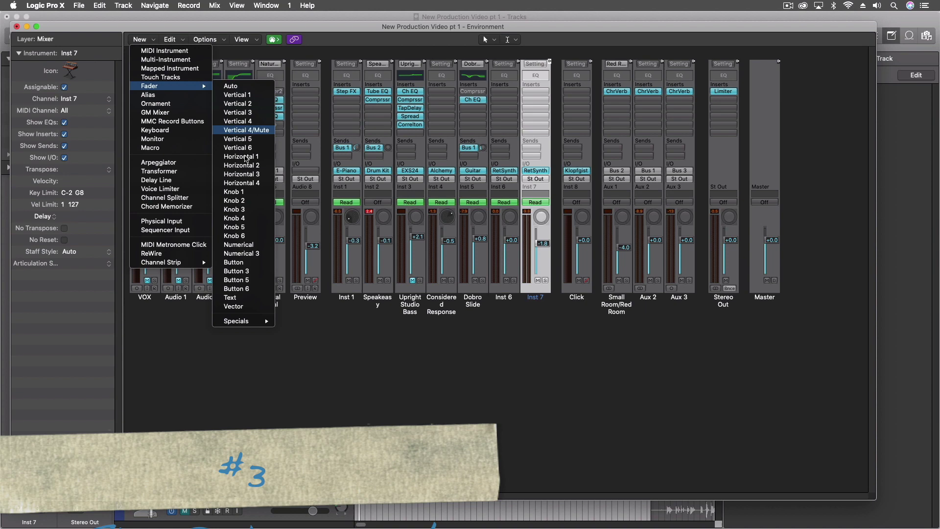
pyautogui.click(238, 236)
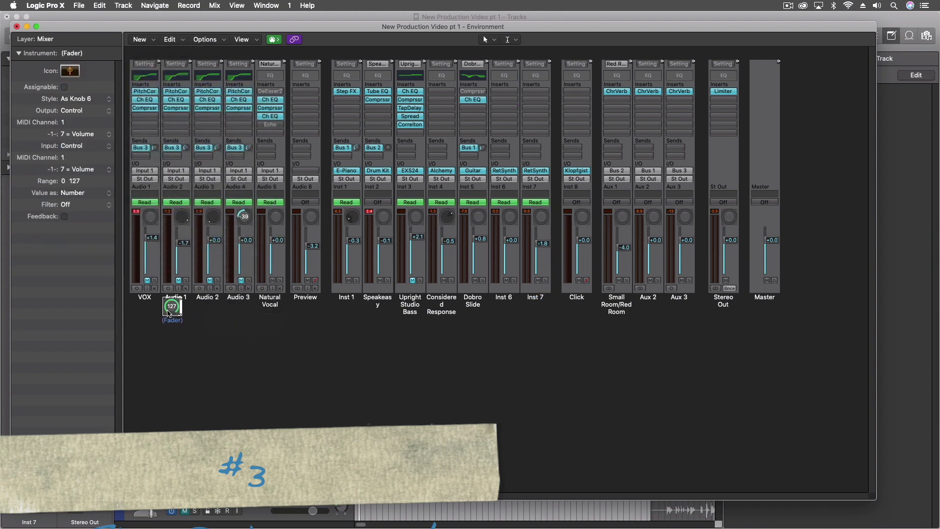
pyautogui.moveTo(201, 381); pyautogui.dragTo(229, 417)
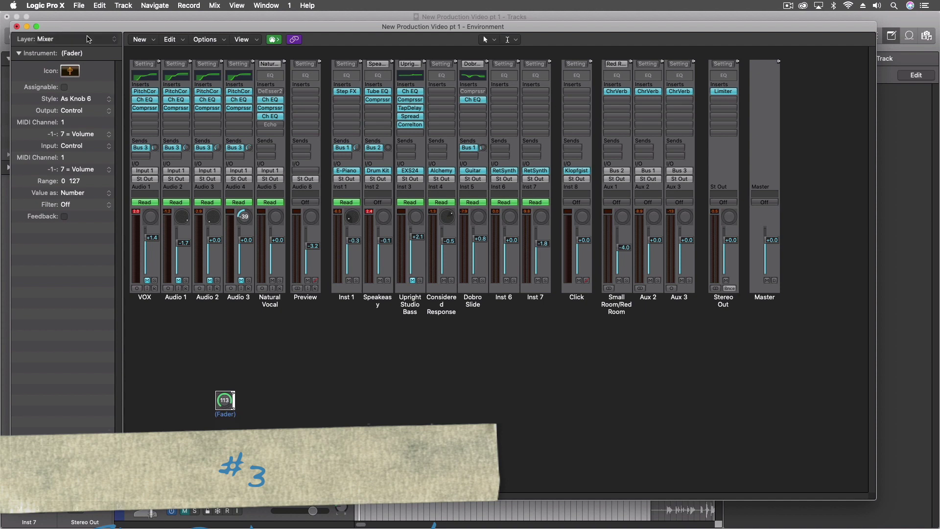
pyautogui.click(141, 40)
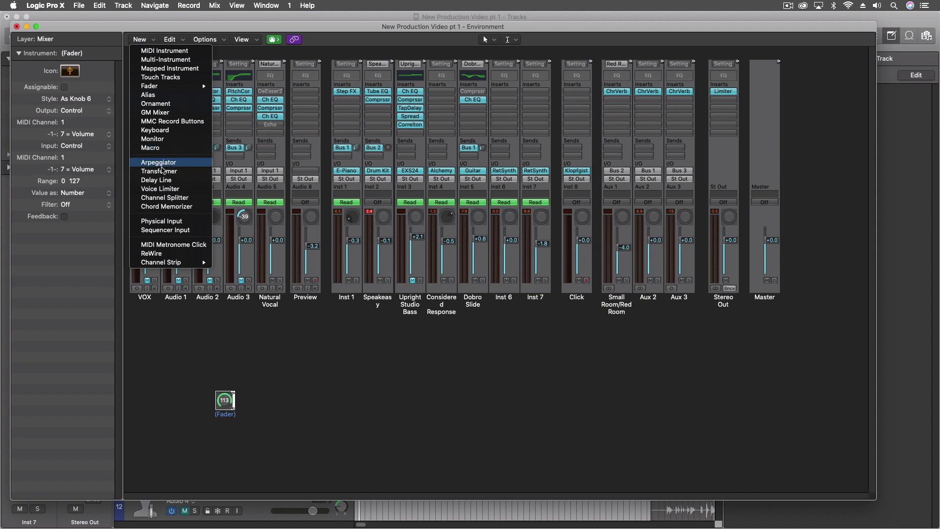
# - Add a Transformer object right of the fader knob and open its editor
pyautogui.click(164, 171)
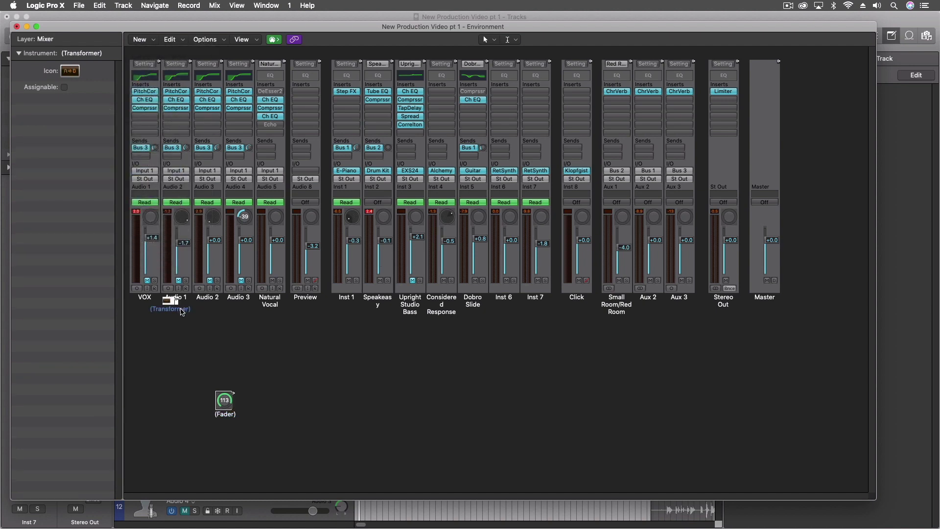
pyautogui.moveTo(167, 299); pyautogui.dragTo(338, 411)
pyautogui.doubleClick(338, 411)
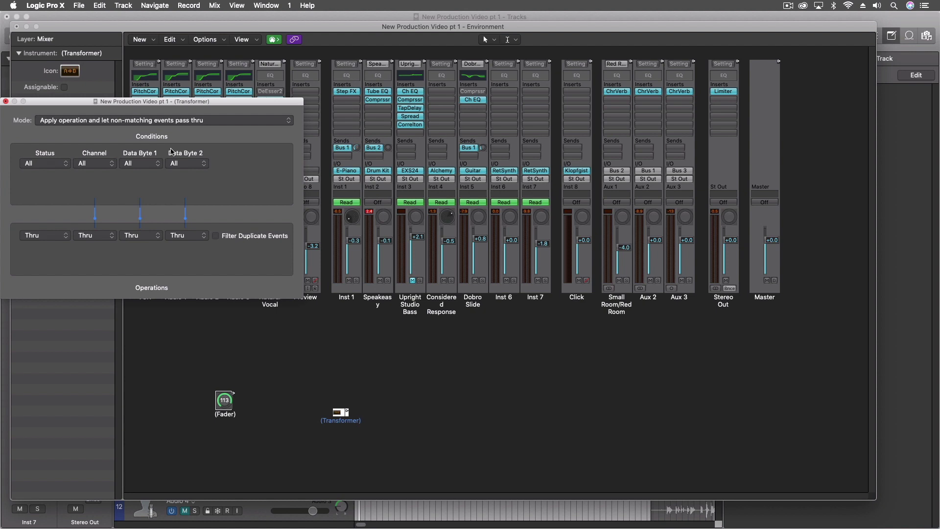
pyautogui.moveTo(196, 102); pyautogui.dragTo(574, 184)
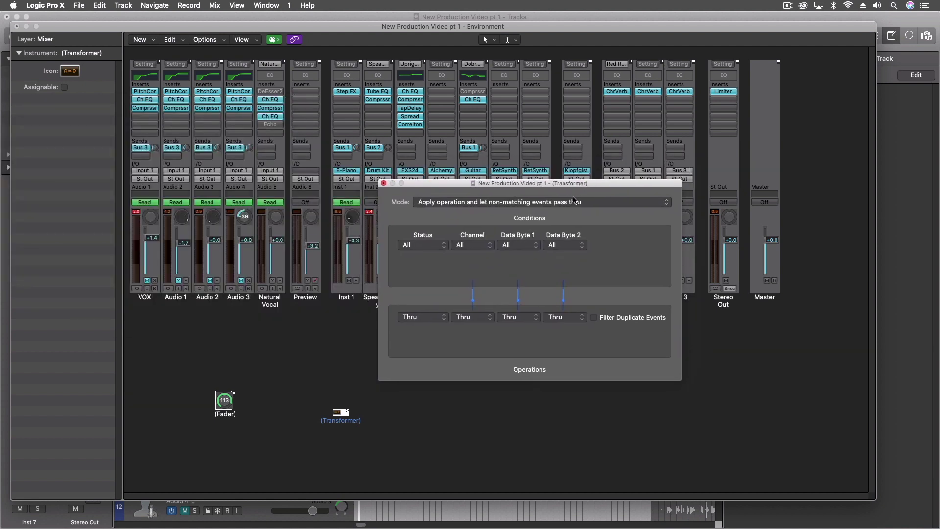
# - Set the Transformer's Status condition to '=' Pitchbend, leaving channel and data bytes at All
pyautogui.click(438, 245)
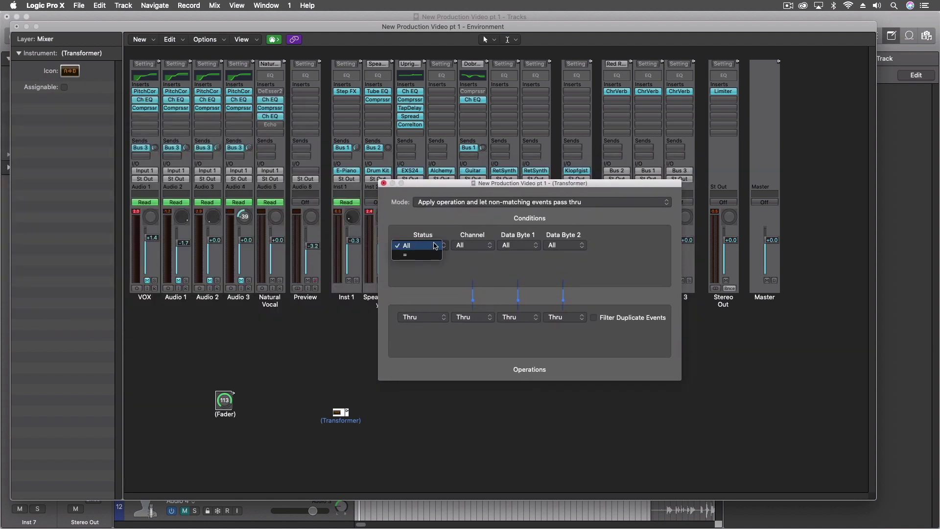
pyautogui.click(405, 255)
pyautogui.click(423, 258)
pyautogui.click(424, 258)
pyautogui.click(423, 259)
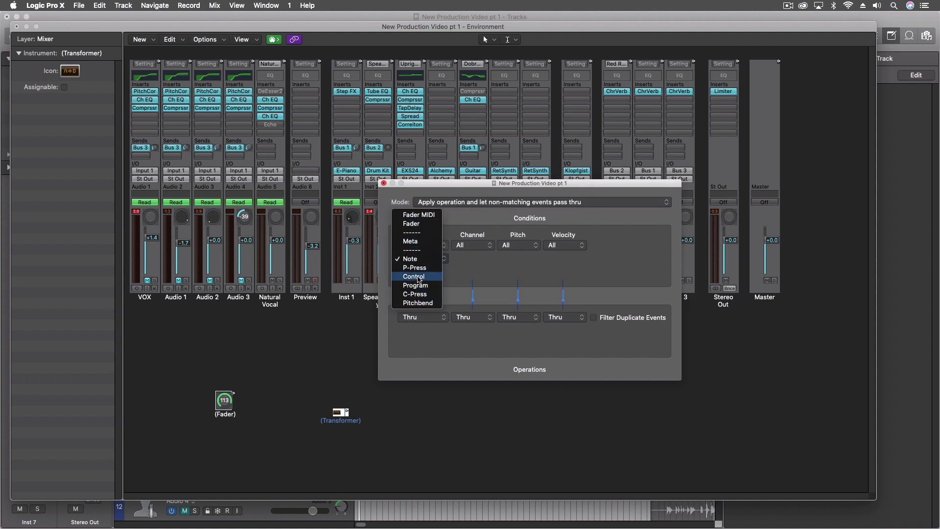
pyautogui.click(419, 302)
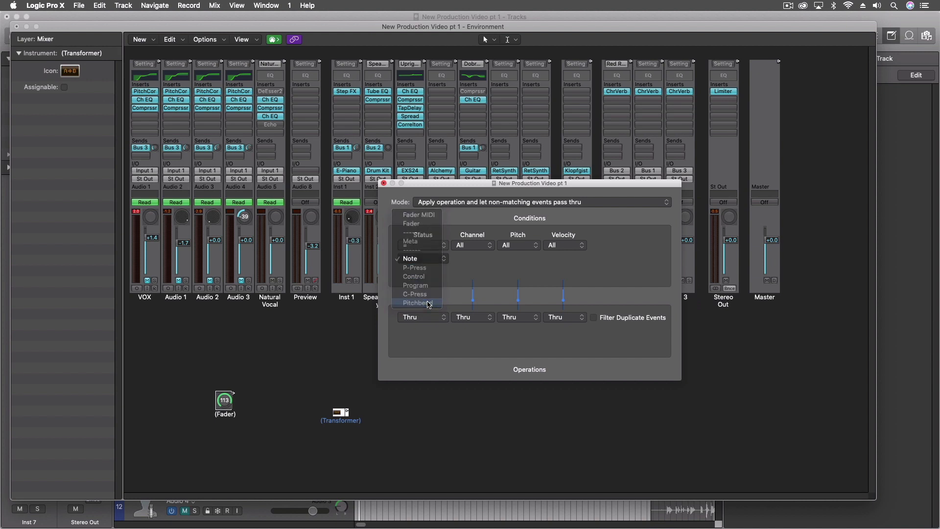
pyautogui.click(479, 246)
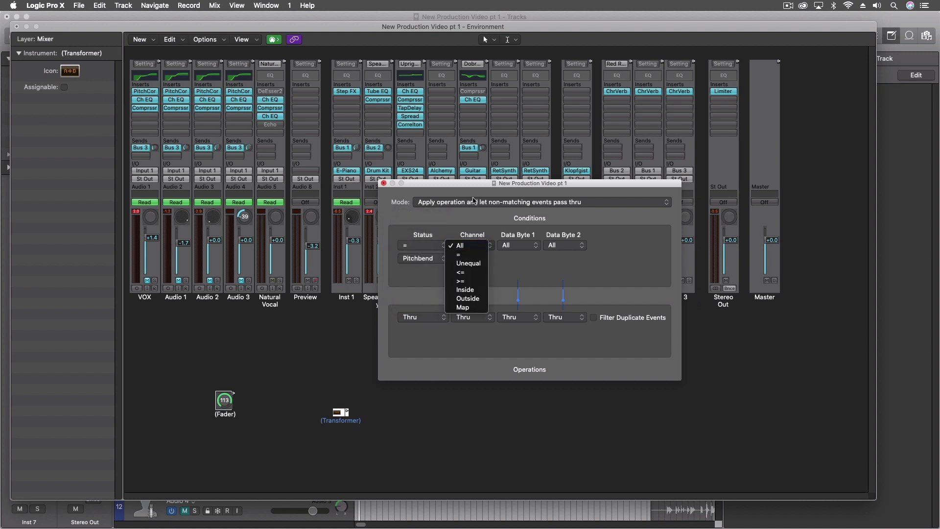
pyautogui.click(477, 245)
pyautogui.click(512, 246)
pyautogui.click(570, 247)
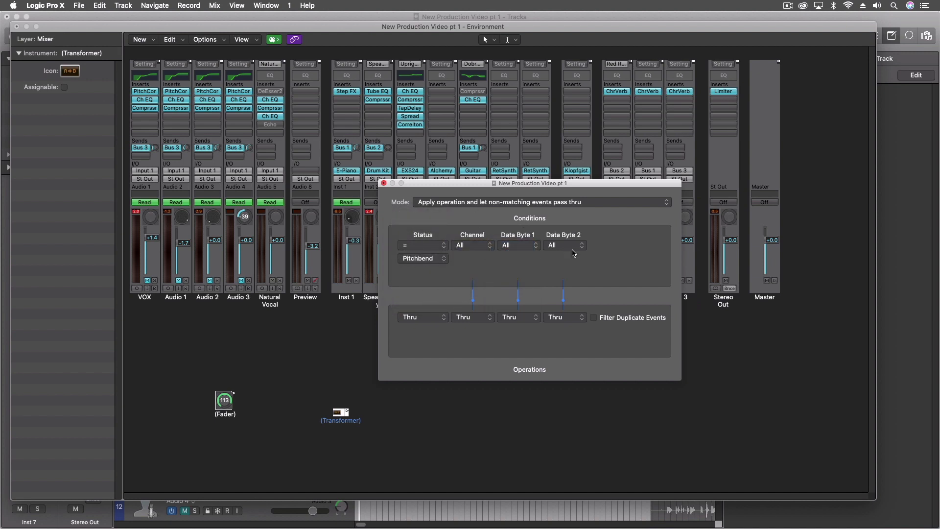
pyautogui.click(570, 247)
pyautogui.click(639, 236)
pyautogui.moveTo(473, 299); pyautogui.dragTo(566, 304)
pyautogui.click(384, 184)
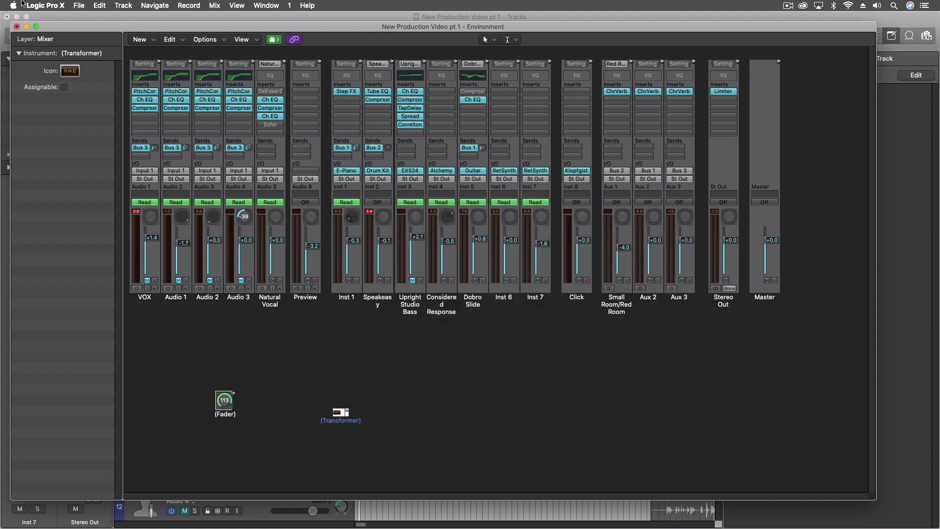
pyautogui.click(16, 26)
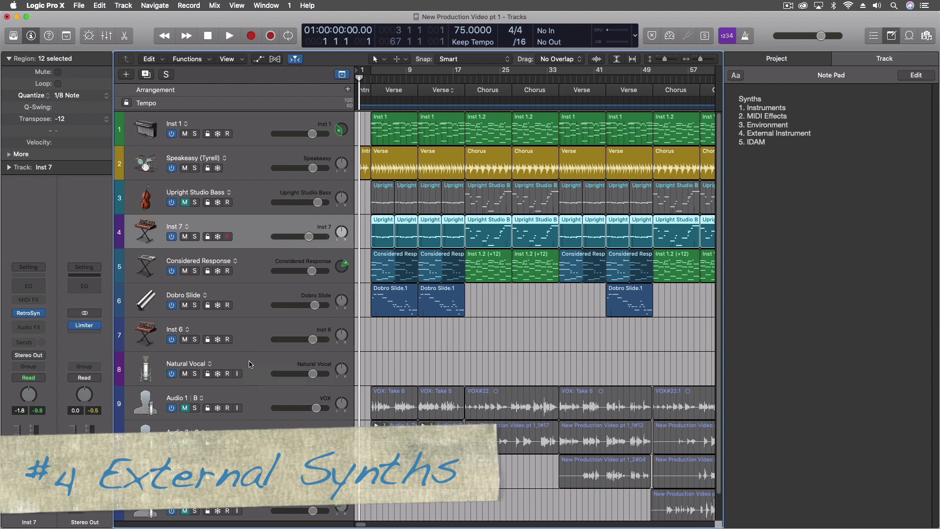
# - Select Inst 6 and set its MIDI FX slot to No Plug-in, removing Scripter
pyautogui.click(249, 364)
pyautogui.click(264, 333)
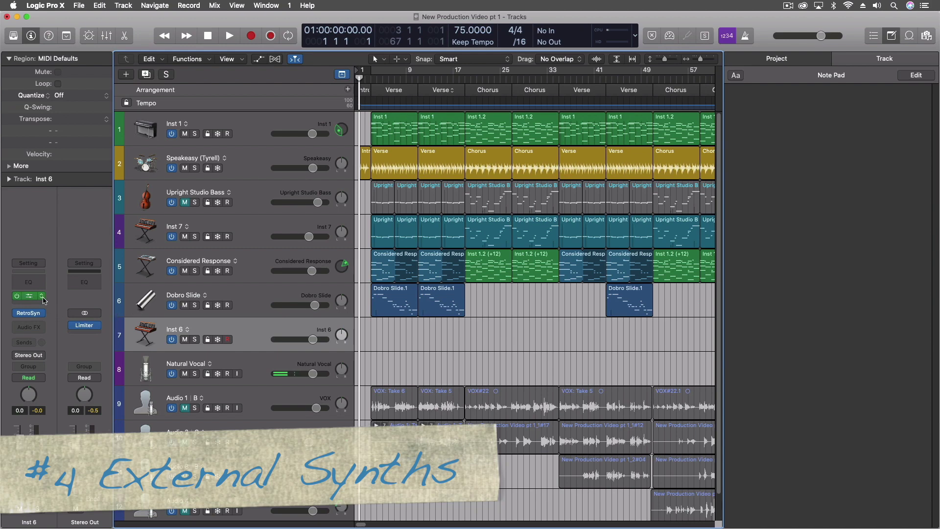
pyautogui.click(44, 296)
pyautogui.click(58, 232)
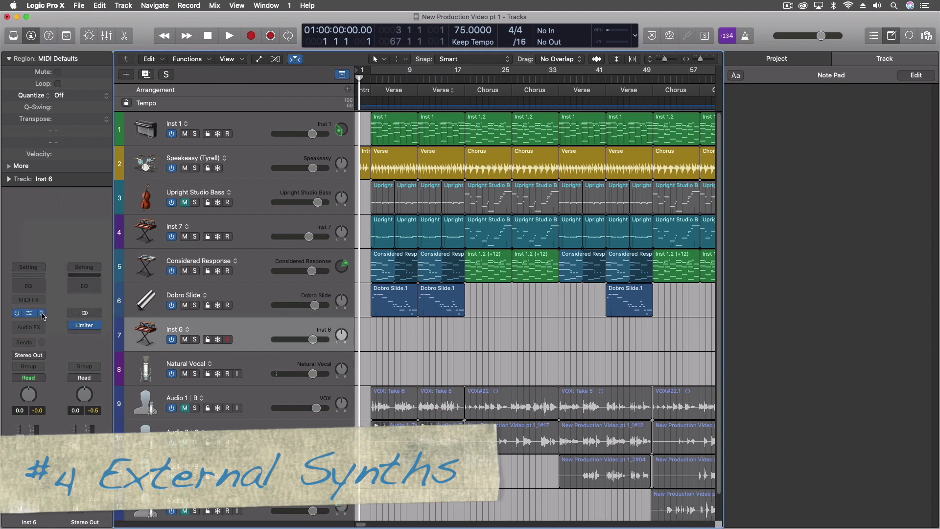
# - Bring up Inst 6's instrument plug-in choices under Utility
pyautogui.click(41, 314)
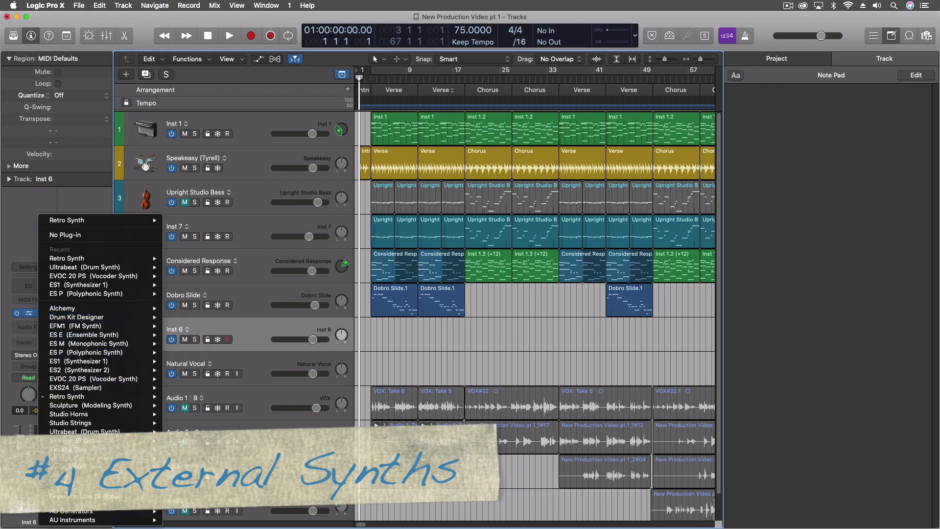
pyautogui.moveTo(74, 482)
pyautogui.moveTo(201, 482)
# - Load External Instrument on Inst 6 sending to Steinberg UR22mkII, no input, latency compensation off
pyautogui.click(278, 490)
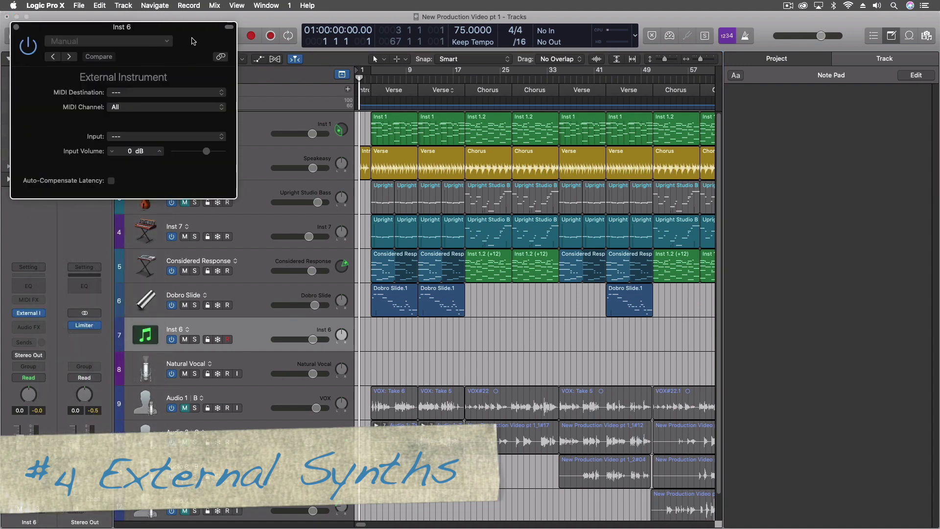
pyautogui.click(348, 185)
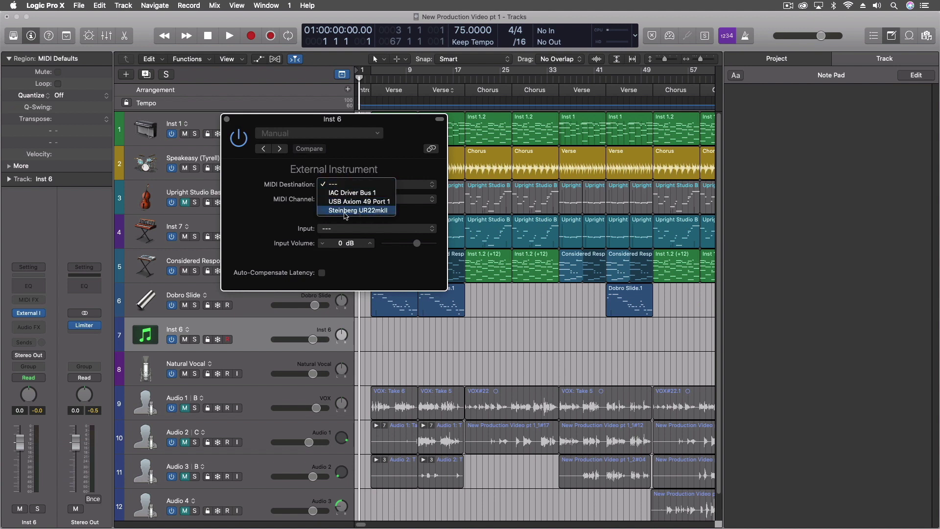
pyautogui.click(375, 214)
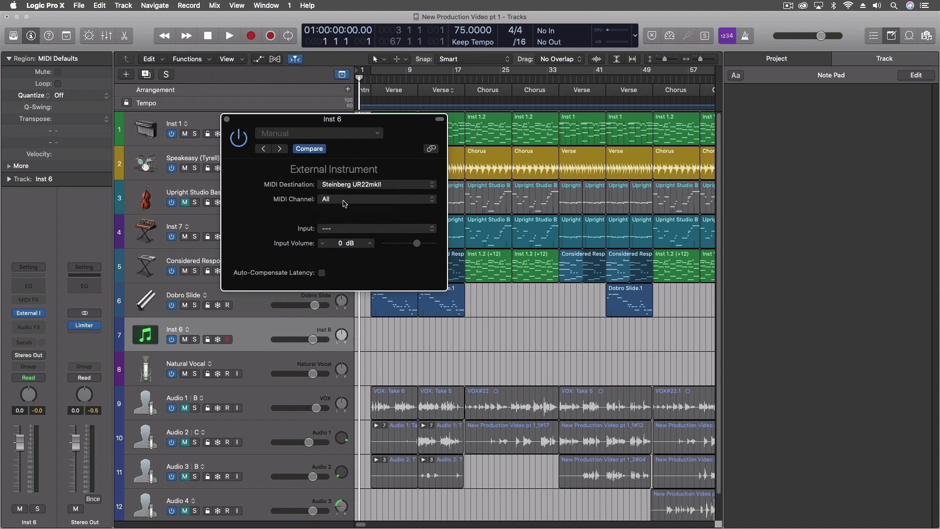
pyautogui.click(342, 229)
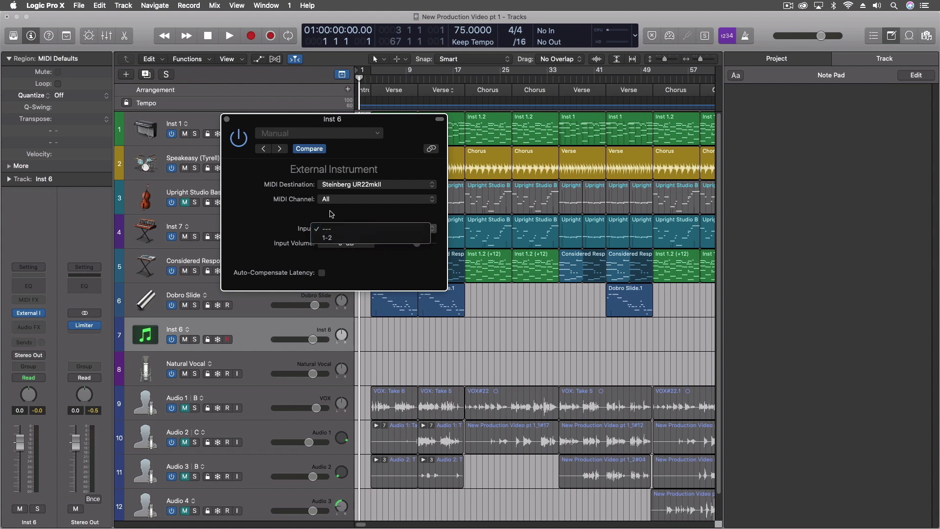
pyautogui.click(332, 214)
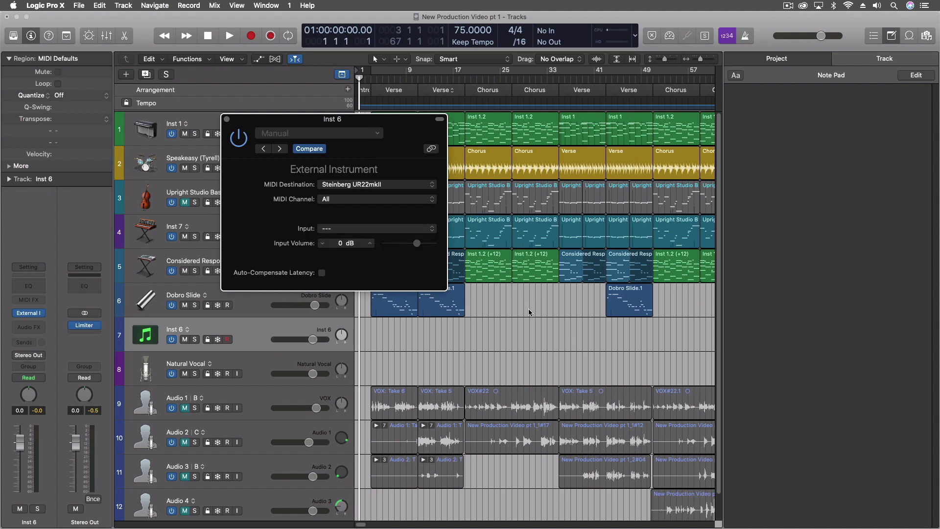
pyautogui.click(322, 273)
pyautogui.click(323, 276)
pyautogui.click(322, 277)
pyautogui.click(322, 278)
pyautogui.moveTo(195, 527)
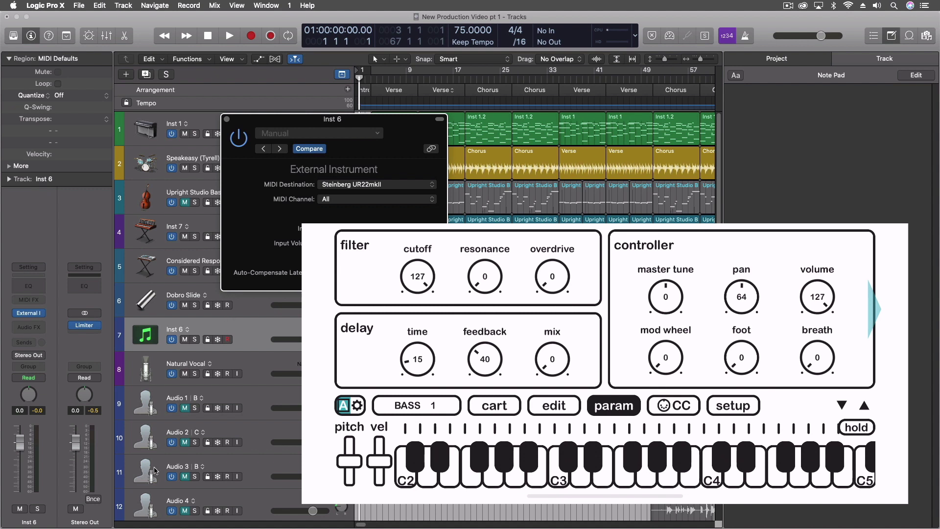
pyautogui.moveTo(189, 521)
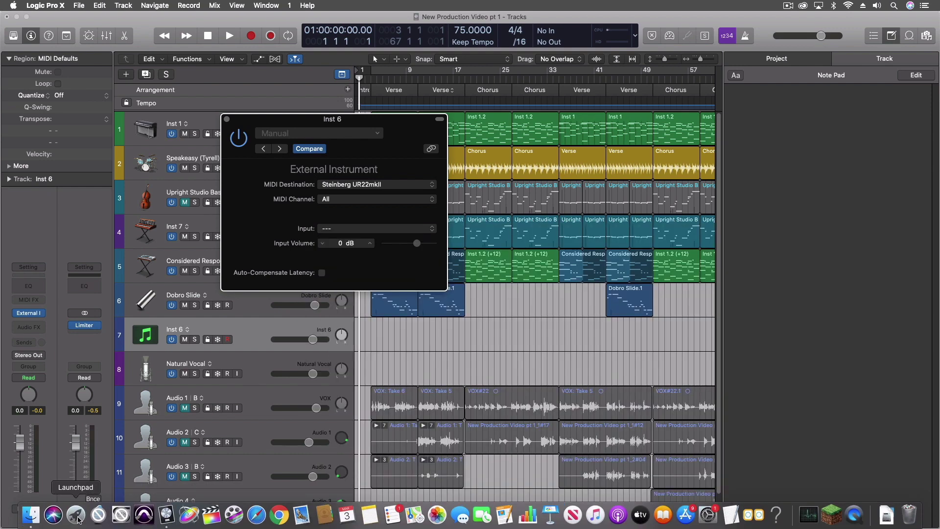
# - Launch Audio MIDI Setup from Launchpad's Other folder and show the Audio Devices window
pyautogui.click(77, 516)
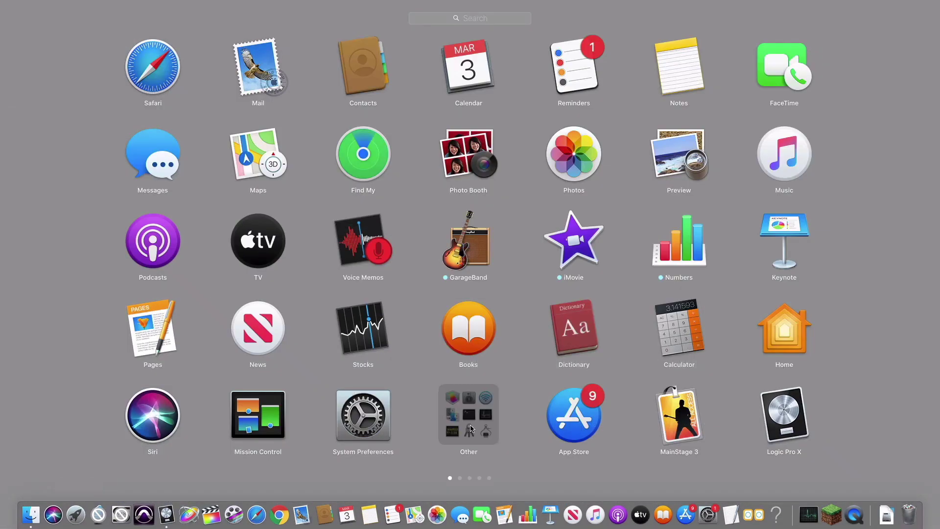
pyautogui.click(470, 428)
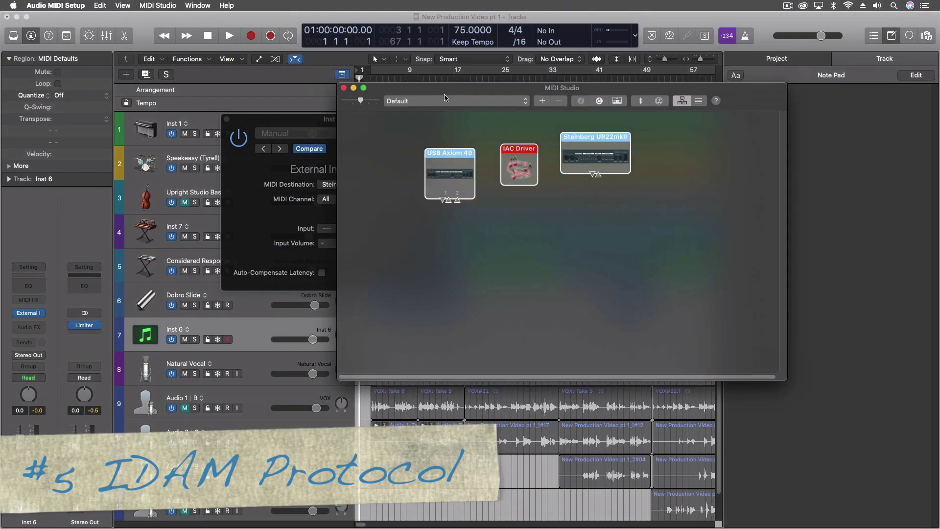
pyautogui.moveTo(445, 97); pyautogui.dragTo(519, 131)
pyautogui.click(198, 5)
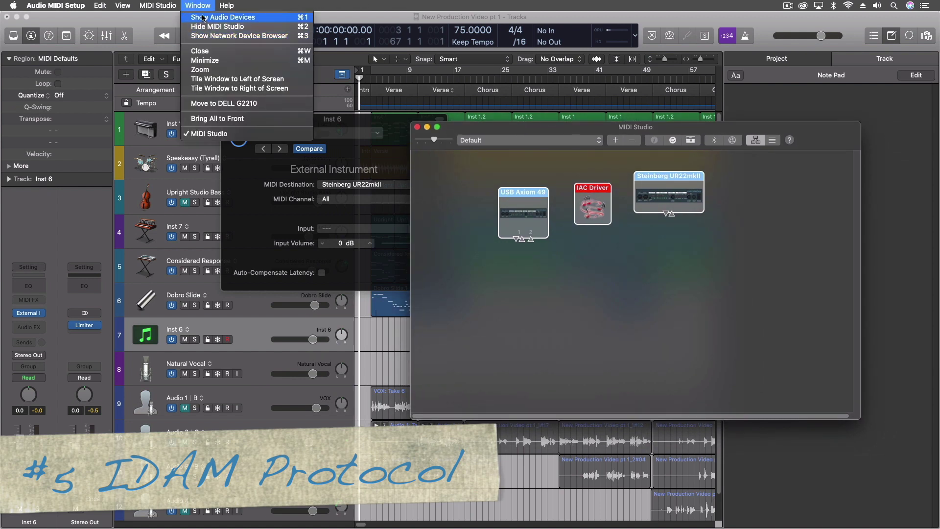
pyautogui.click(203, 18)
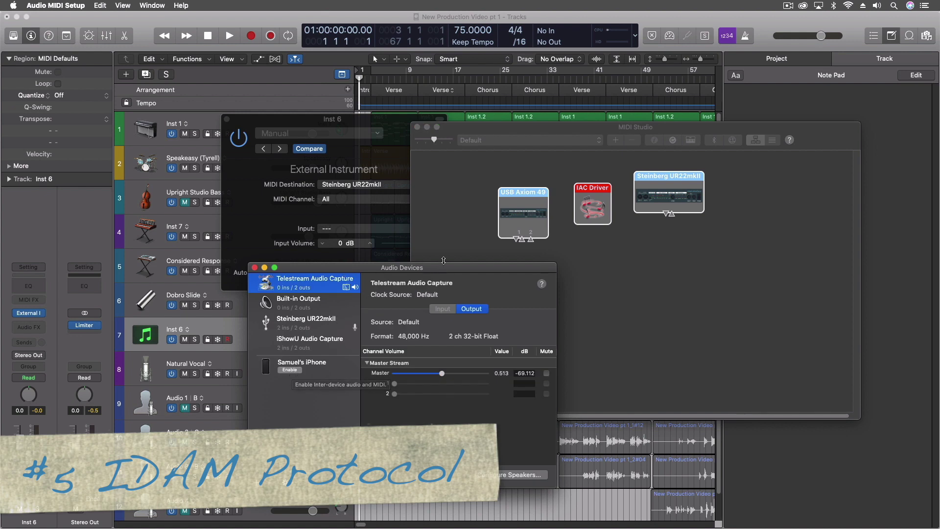
# - Enable the iPhone under Audio Devices and place its new icon in the MIDI Studio
pyautogui.moveTo(445, 272); pyautogui.dragTo(439, 165)
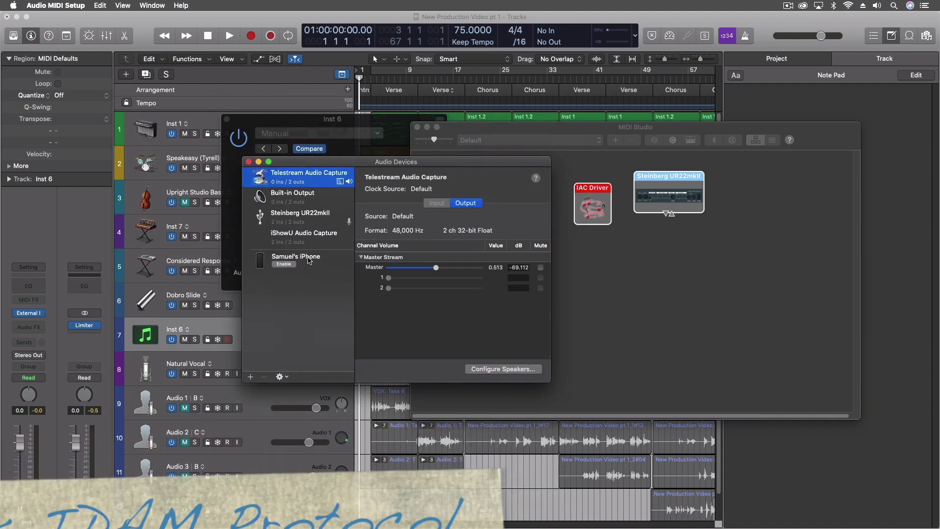
pyautogui.click(284, 265)
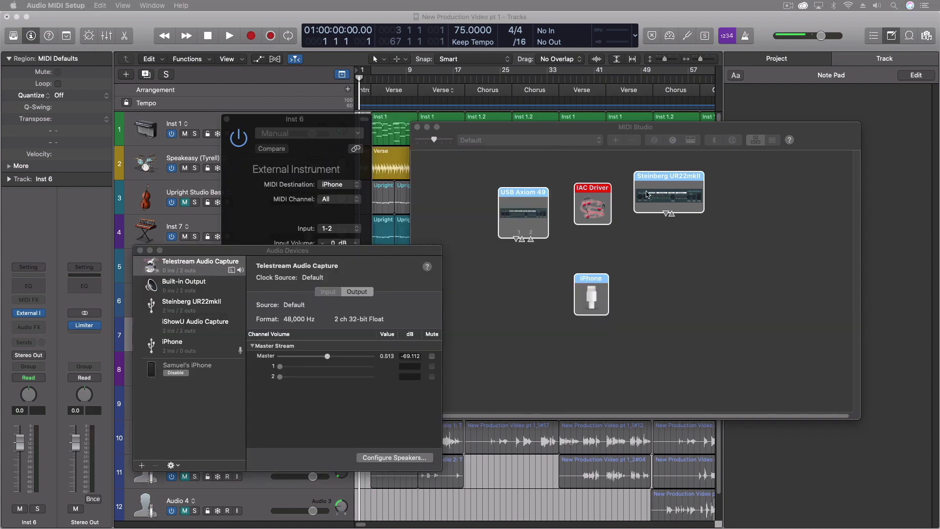
pyautogui.click(599, 283)
pyautogui.moveTo(587, 299)
pyautogui.mouseDown()
pyautogui.moveTo(603, 312)
pyautogui.moveTo(598, 293)
pyautogui.moveTo(598, 304)
pyautogui.mouseUp()
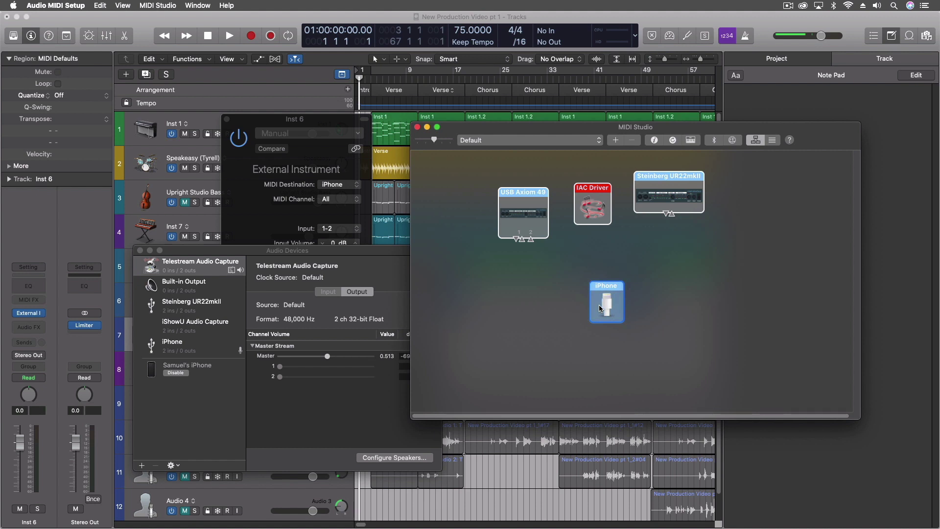
# - Check the iPhone's audio device description and nudge its MIDI Studio icon into position
pyautogui.click(206, 376)
pyautogui.click(216, 367)
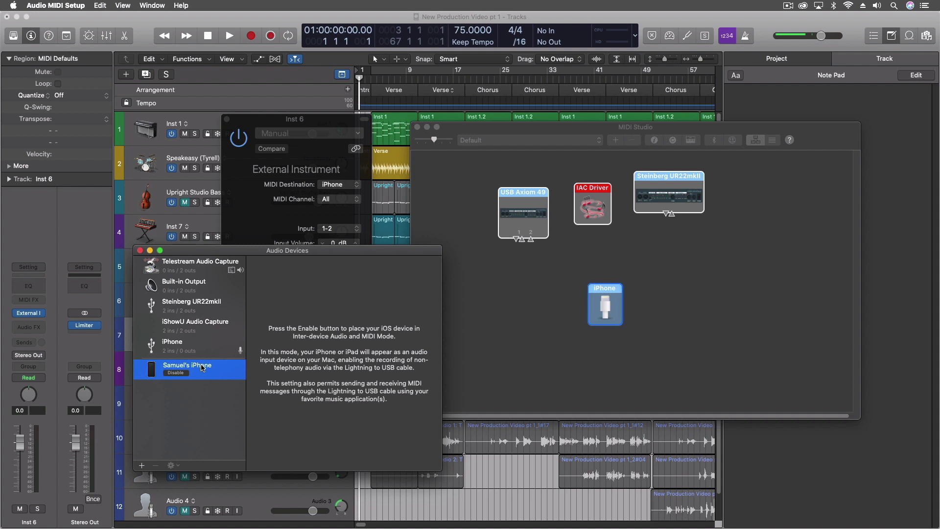
pyautogui.moveTo(603, 313)
pyautogui.mouseDown()
pyautogui.moveTo(603, 272)
pyautogui.moveTo(597, 301)
pyautogui.mouseUp()
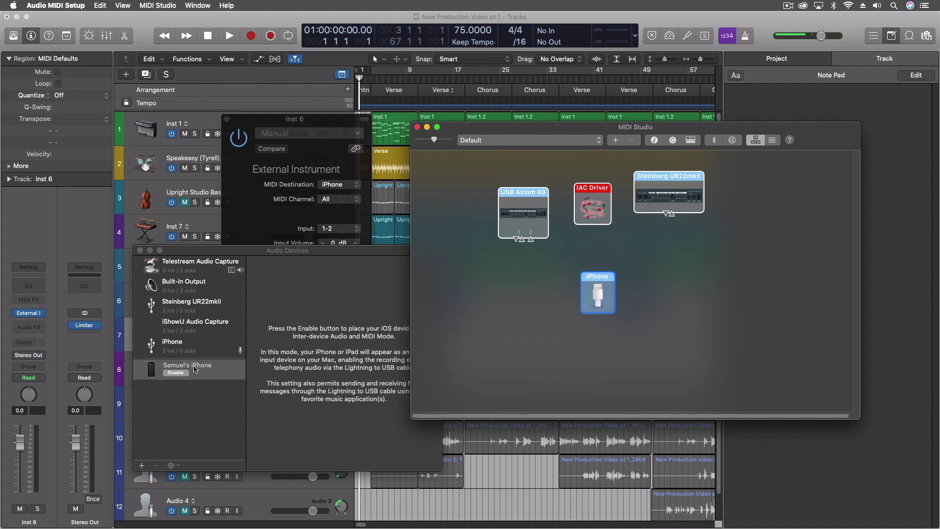
pyautogui.click(280, 20)
# - Set Inst 6's External Instrument MIDI Destination to iPhone, keeping the audio input at 1-2
pyautogui.click(330, 184)
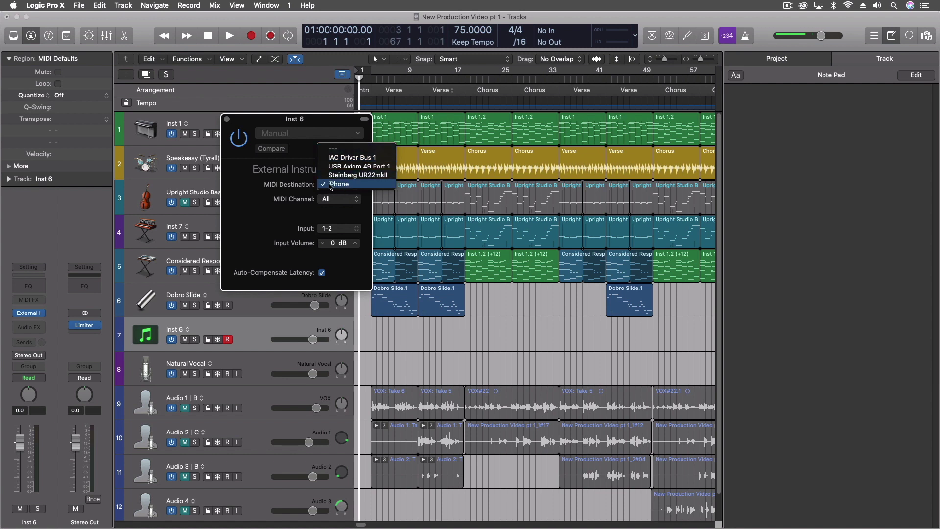
pyautogui.click(333, 185)
pyautogui.click(340, 228)
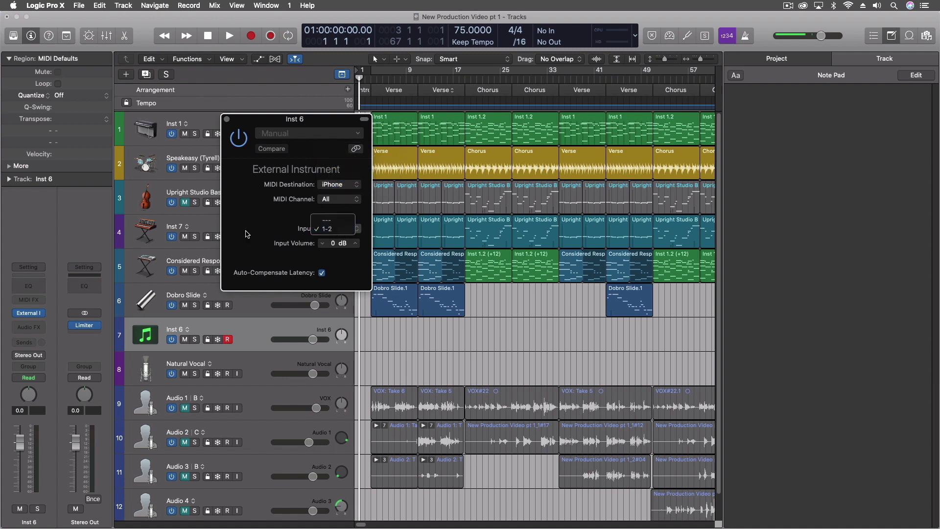
pyautogui.click(328, 229)
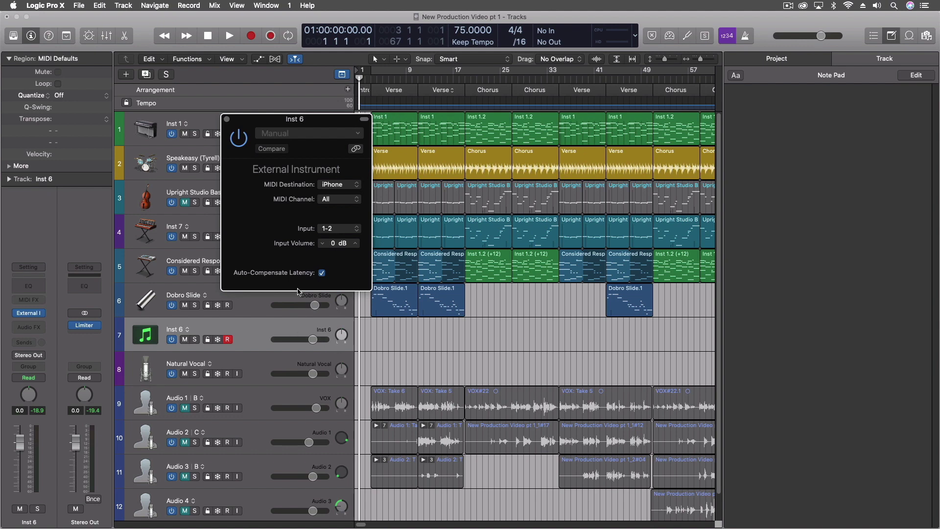
# - Insert an Arpeggiator on Inst 6 at a 1/32 rate and switch it to the step grid
pyautogui.click(30, 302)
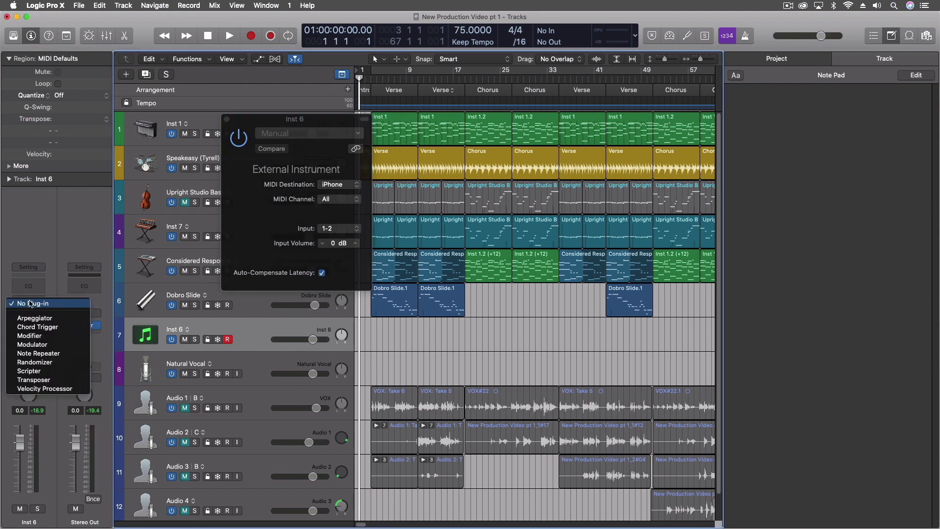
pyautogui.click(33, 318)
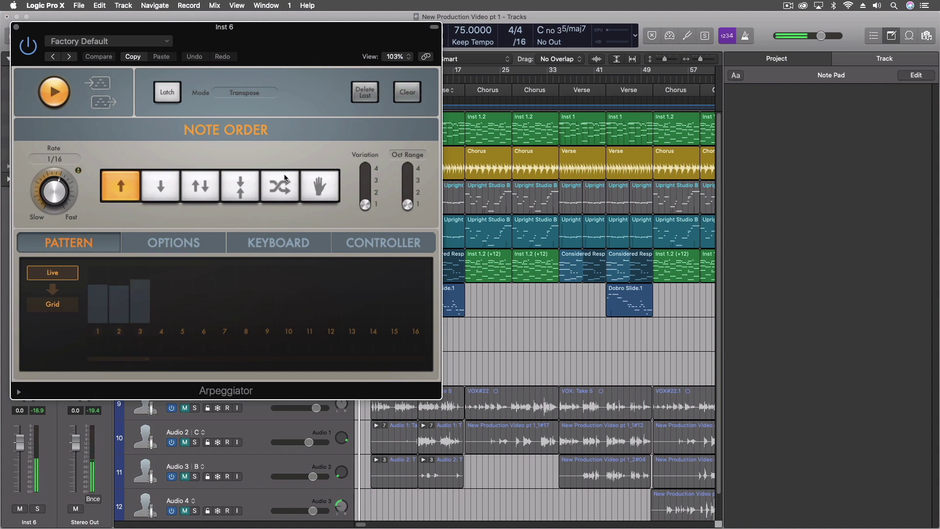
pyautogui.moveTo(55, 195); pyautogui.dragTo(49, 176)
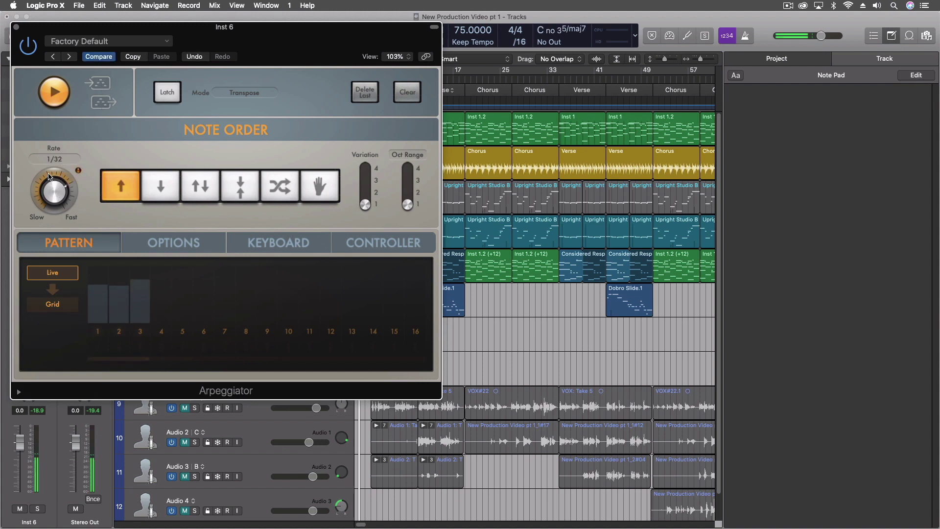
pyautogui.click(52, 305)
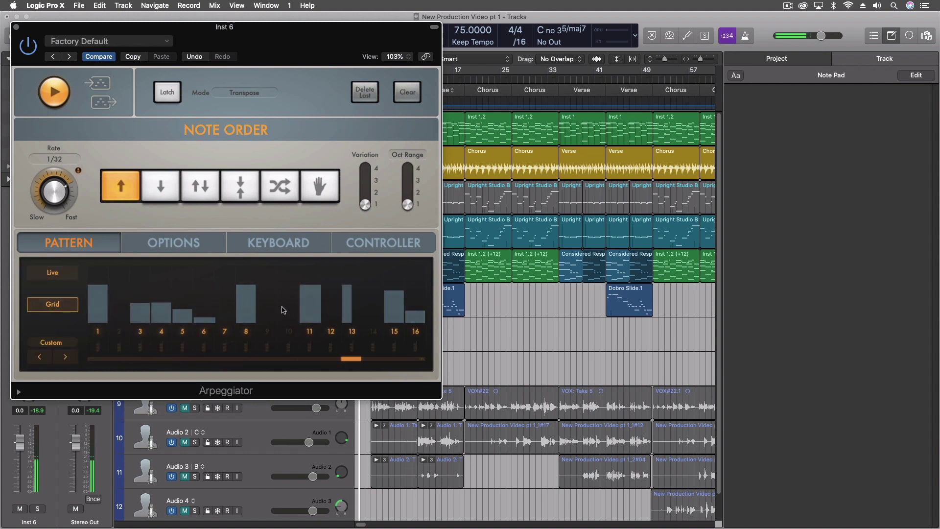
# - Draw grid notes on steps 2, 6, 7, 10, 12 and 14, lowering steps 11 and 13
pyautogui.click(282, 310)
pyautogui.click(210, 300)
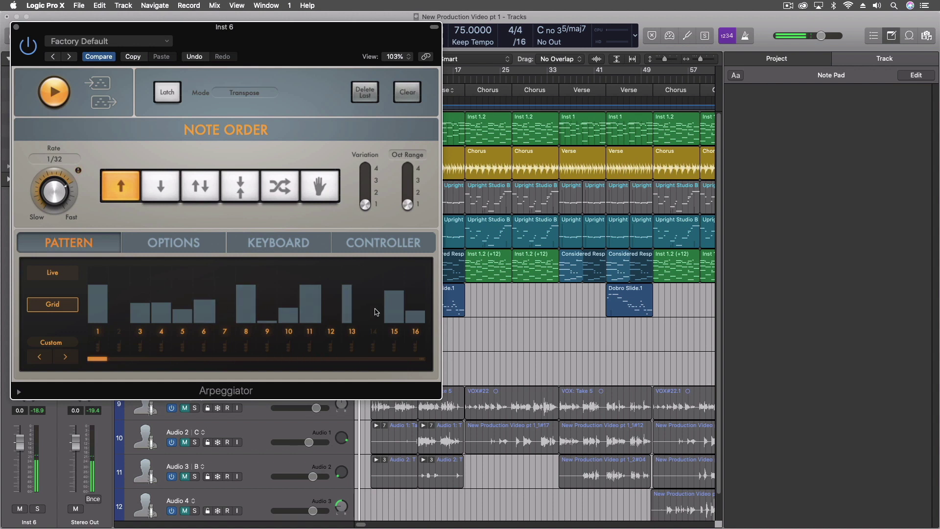
pyautogui.click(204, 315)
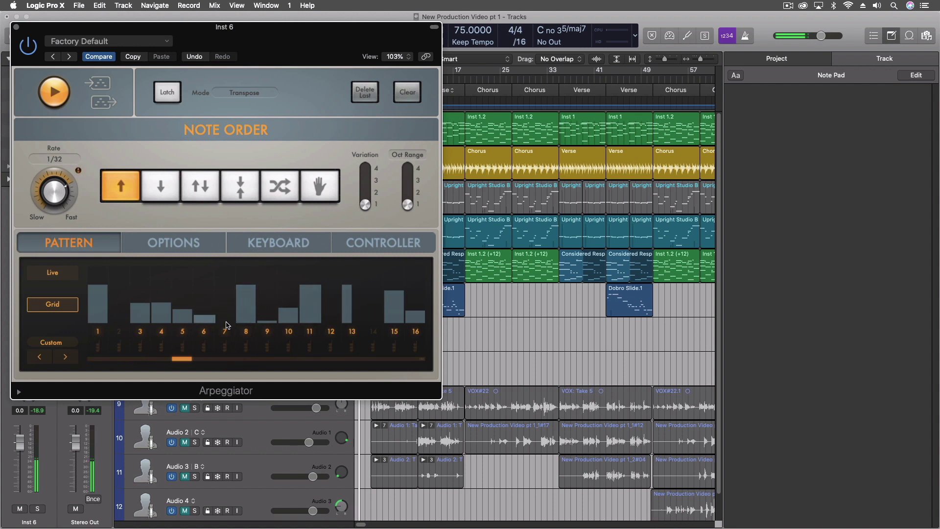
pyautogui.click(223, 329)
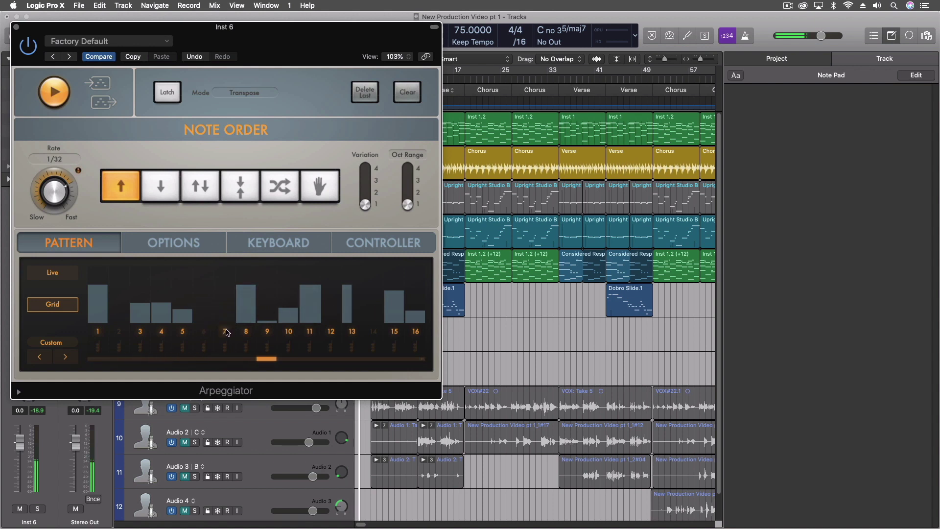
pyautogui.click(205, 317)
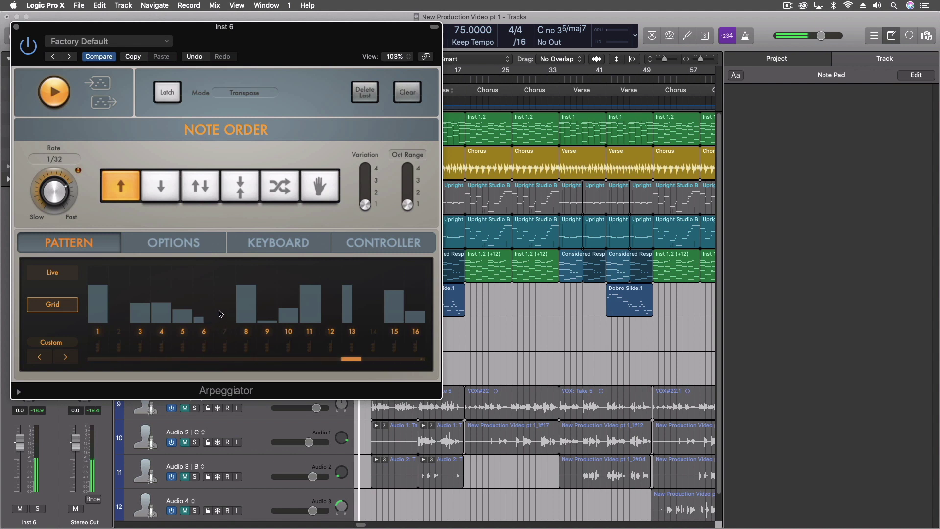
pyautogui.click(220, 313)
pyautogui.click(119, 316)
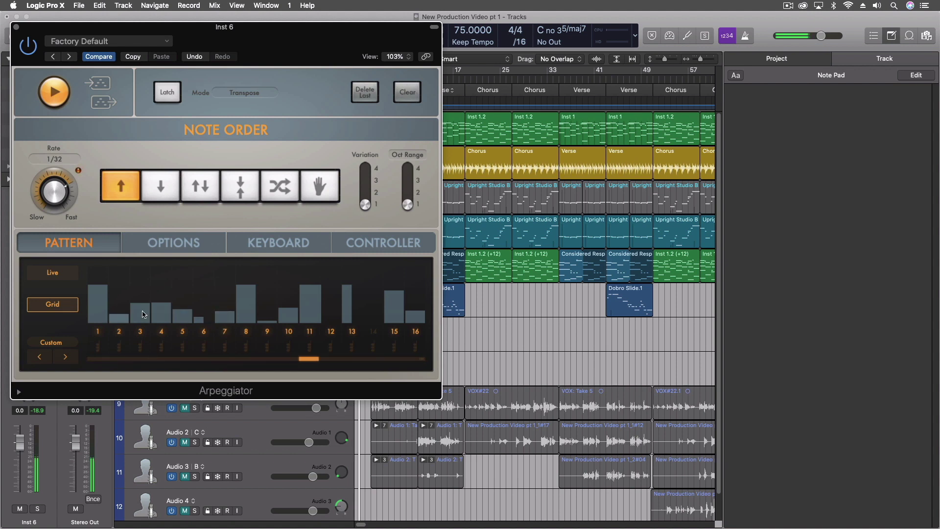
pyautogui.click(362, 300)
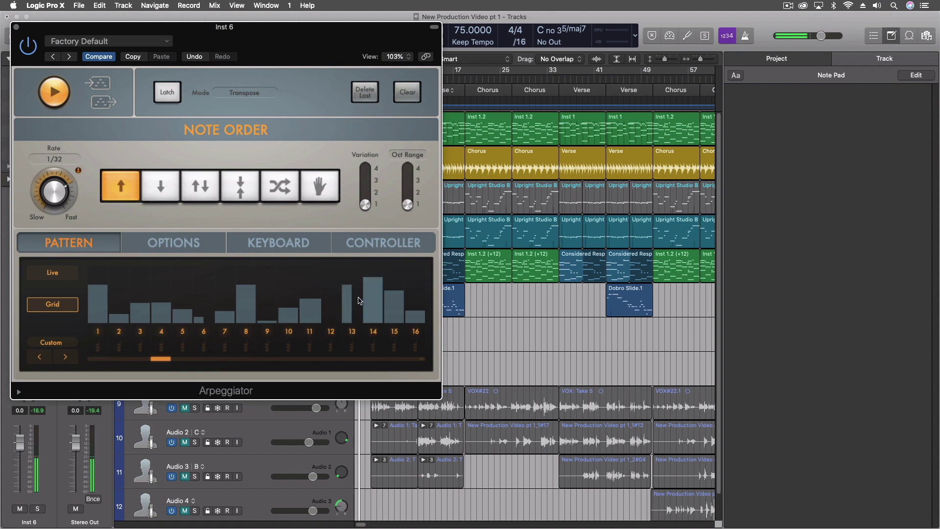
pyautogui.click(346, 299)
pyautogui.click(310, 303)
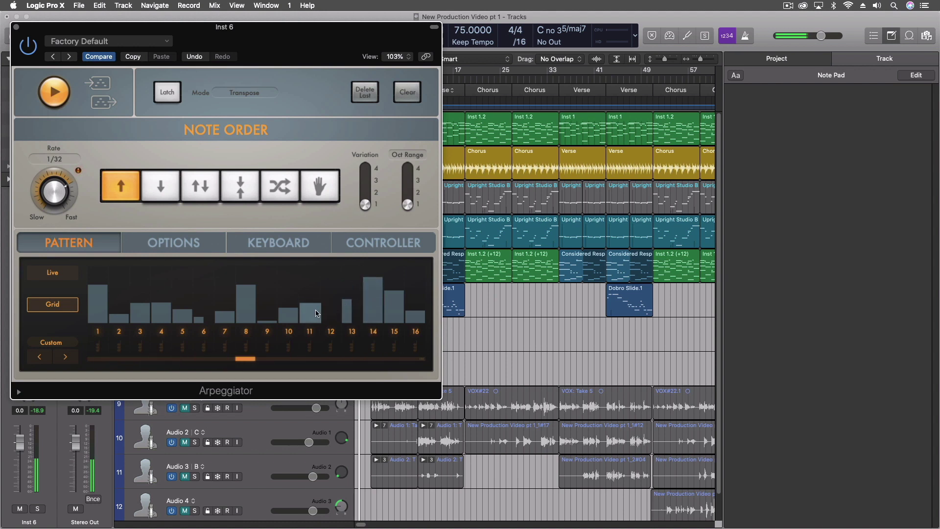
pyautogui.click(335, 295)
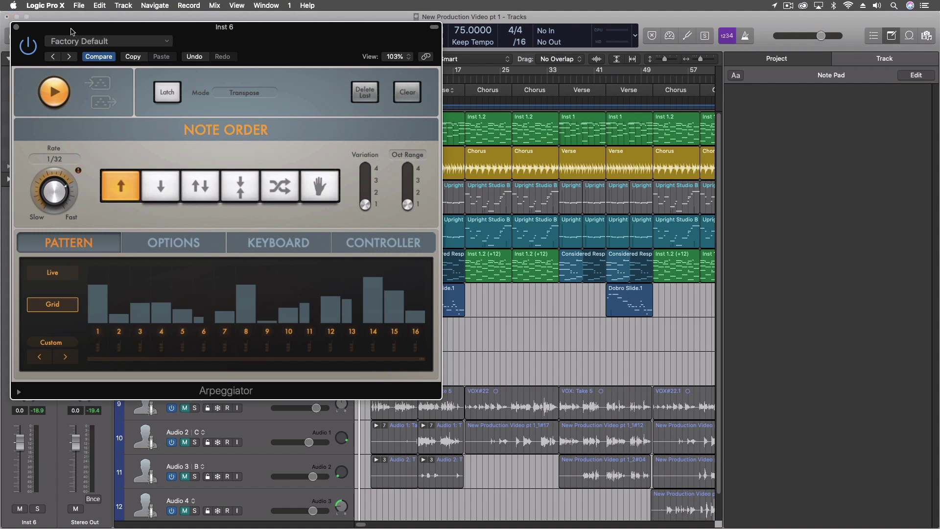
pyautogui.moveTo(73, 34); pyautogui.dragTo(519, 114)
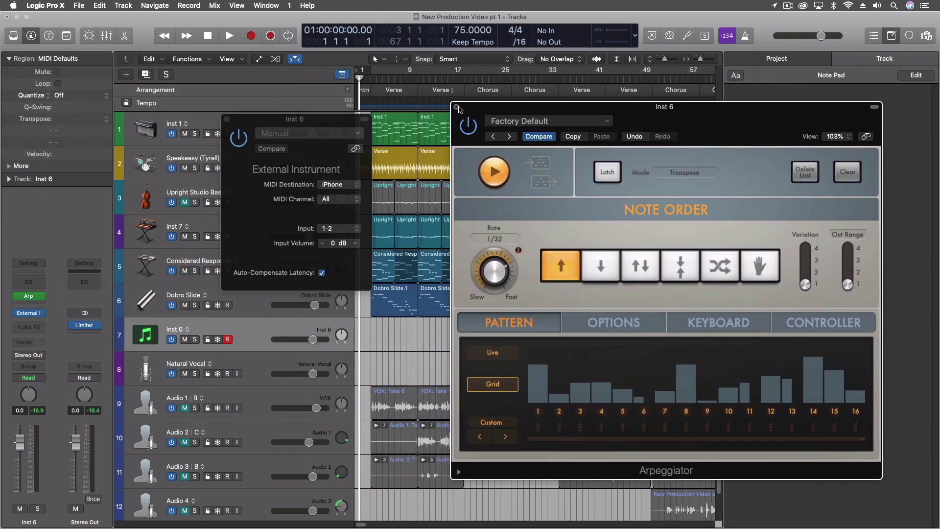